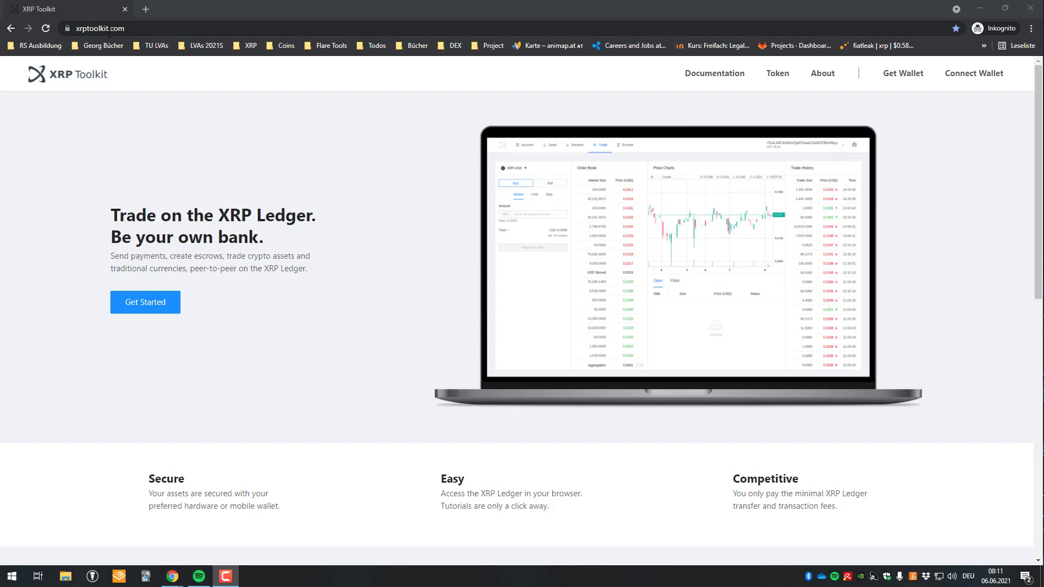
Start XRP Toolkit, choose to connect an existing Xumm App wallet, and begin the Xumm connection.
left_click(135, 30)
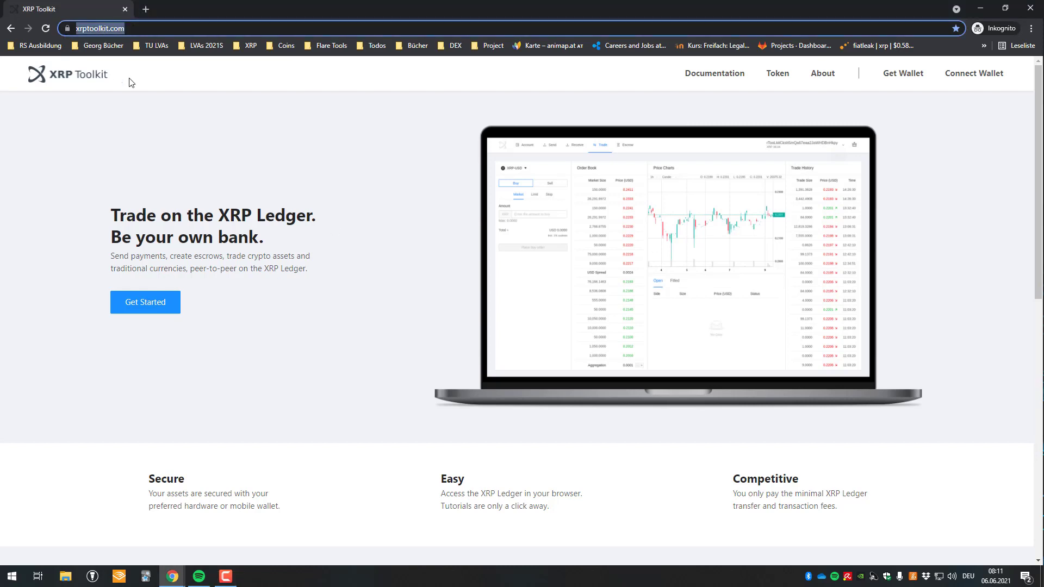
left_click(197, 307)
left_click(158, 296)
left_click(470, 200)
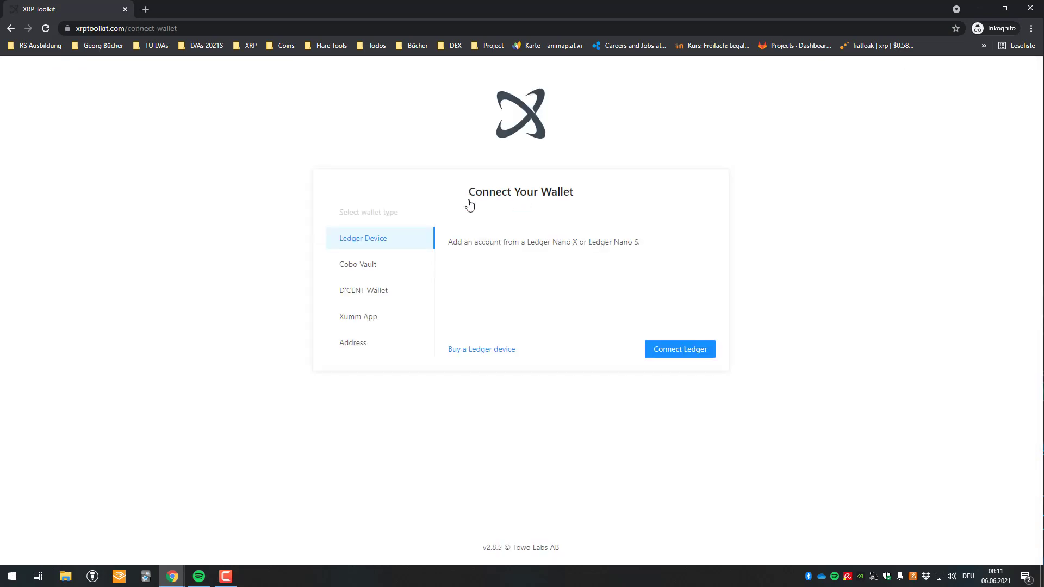
left_click(363, 318)
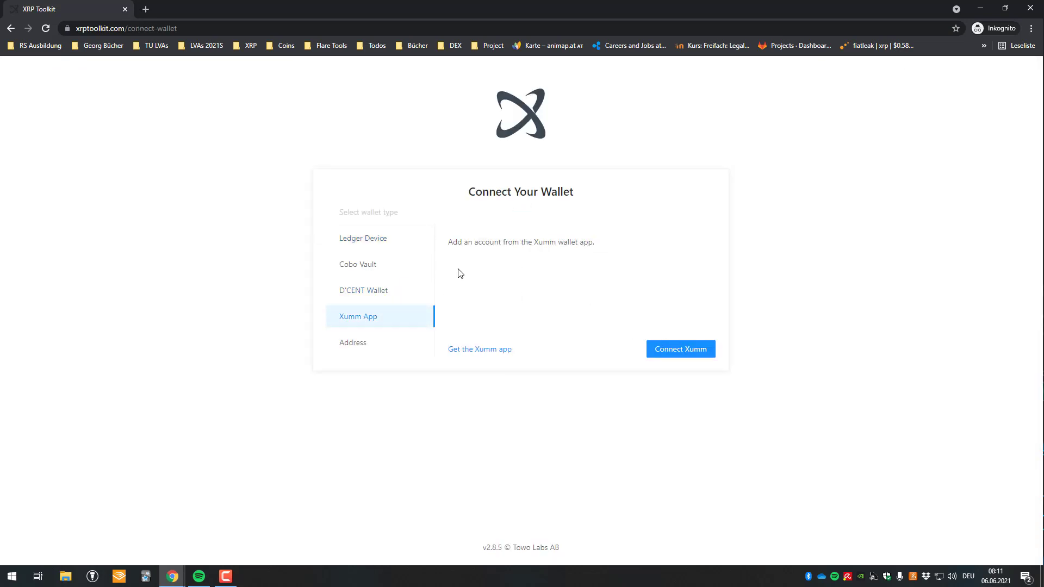
left_click(711, 351)
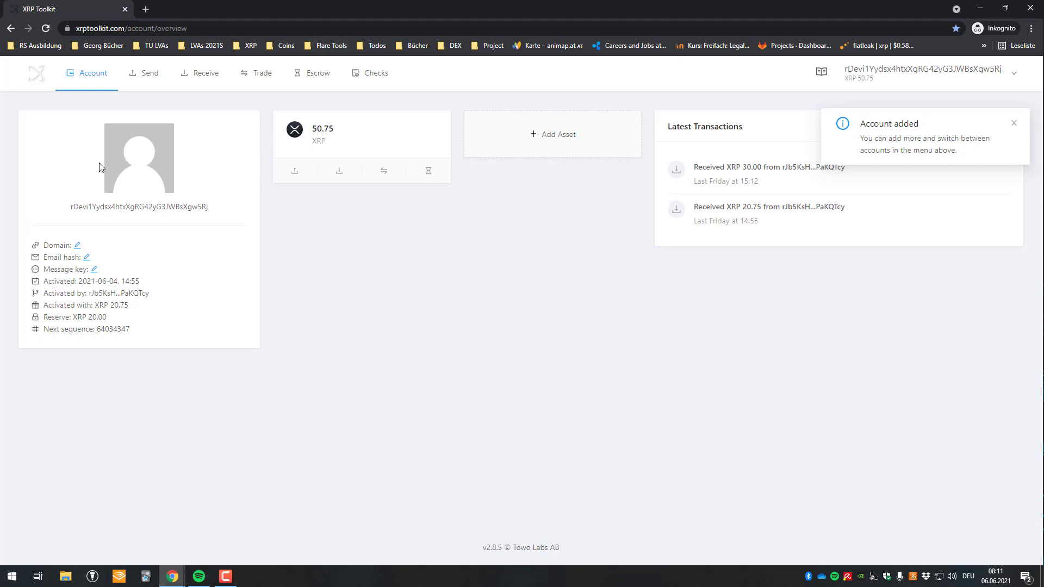
left_click_drag(63, 210, 177, 210)
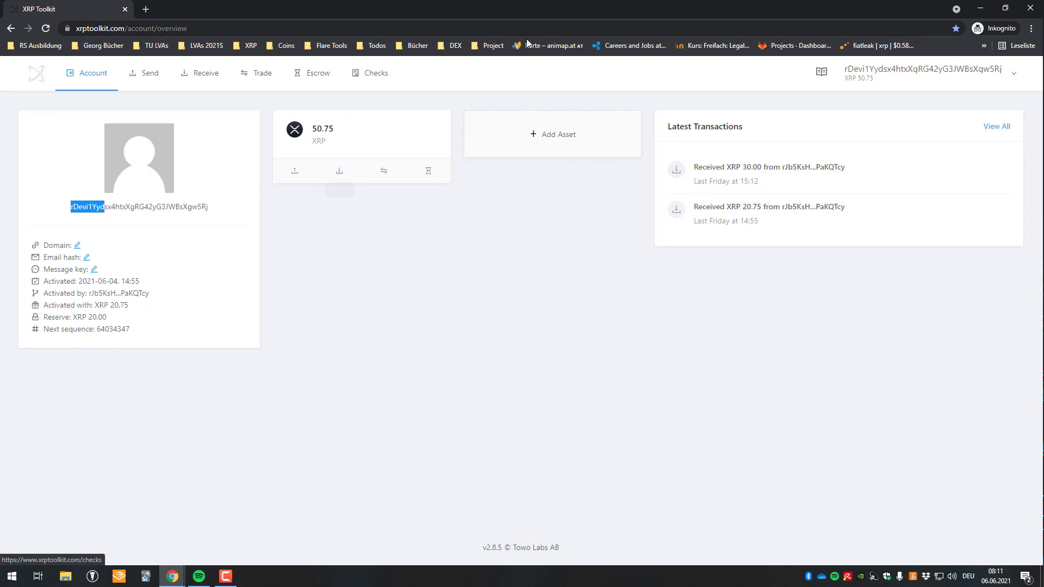
Open Xumm Community in a new tab and expand the Create a new Token guide under XRPL Tokens.
left_click(146, 10)
type("xumm")
key("Return")
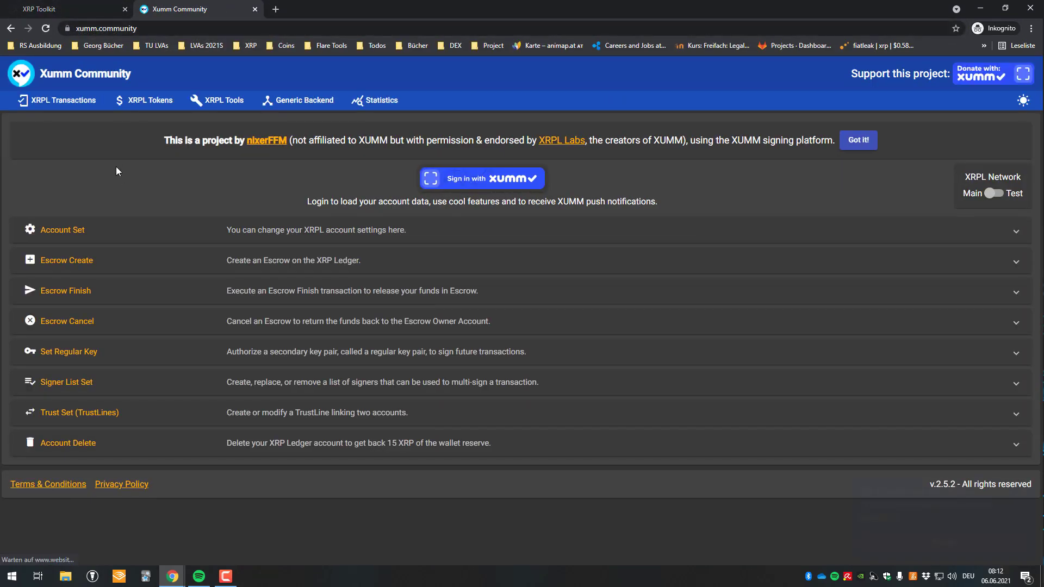
left_click(158, 109)
left_click(120, 153)
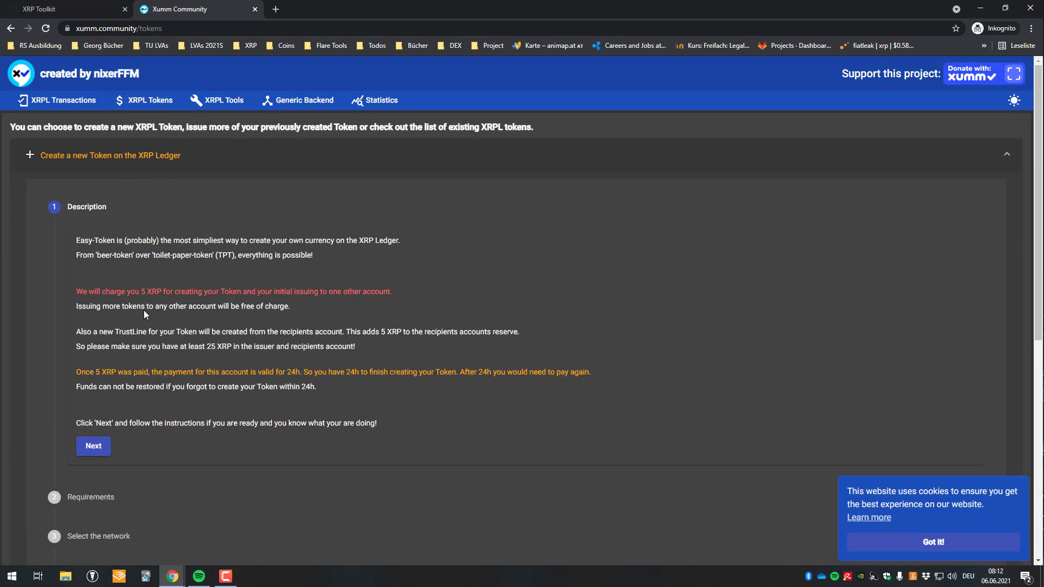
Read through the token description, then go back to the XRP Toolkit account tab.
scroll(84, 174, "down", 4)
scroll(84, 180, "down", 3)
left_click_drag(85, 343, 106, 142)
left_click(213, 188)
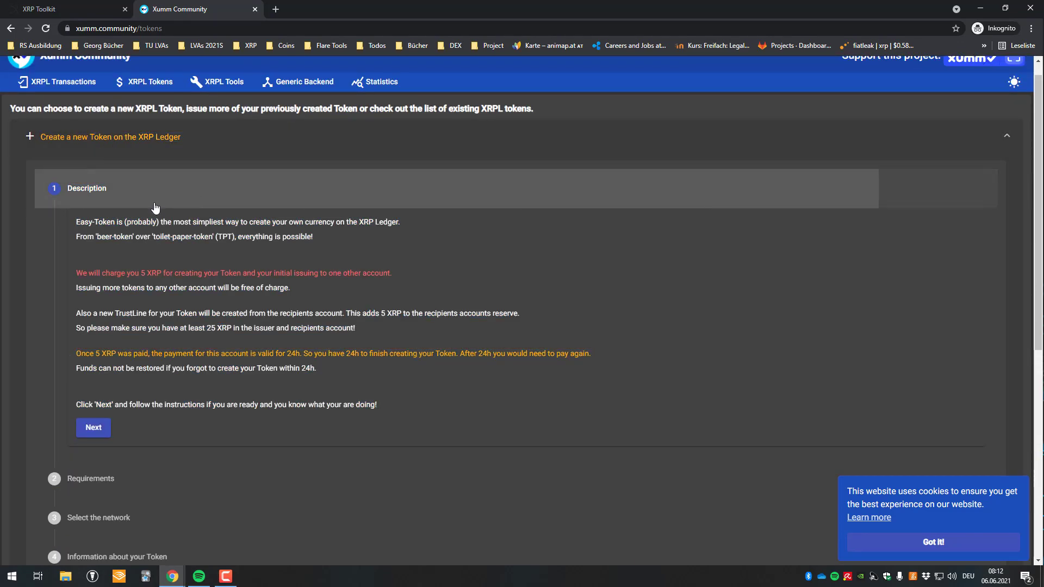
scroll(131, 283, "down", 2)
scroll(166, 163, "up", 2)
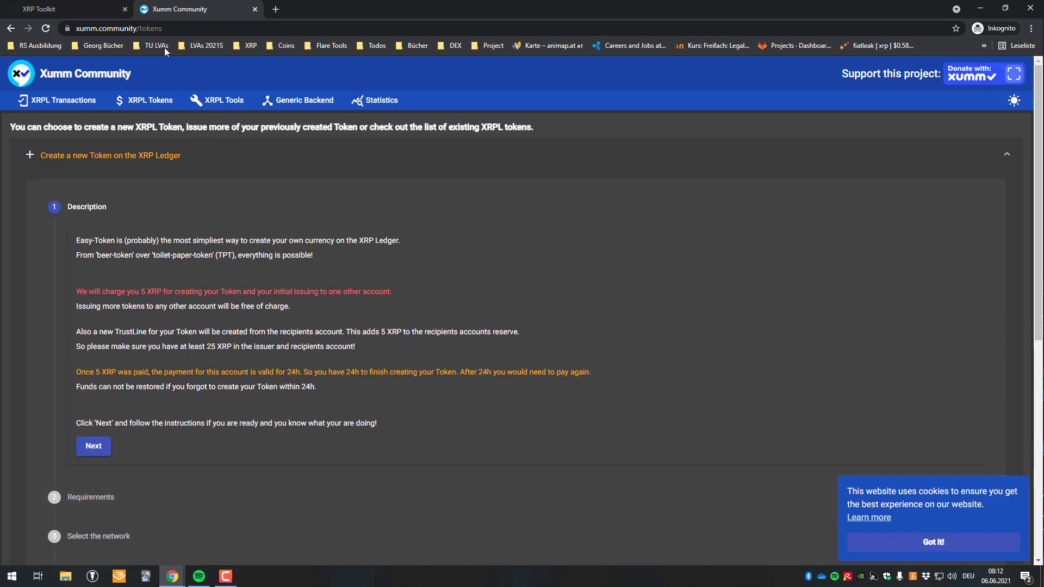
left_click(30, 7)
left_click(496, 219)
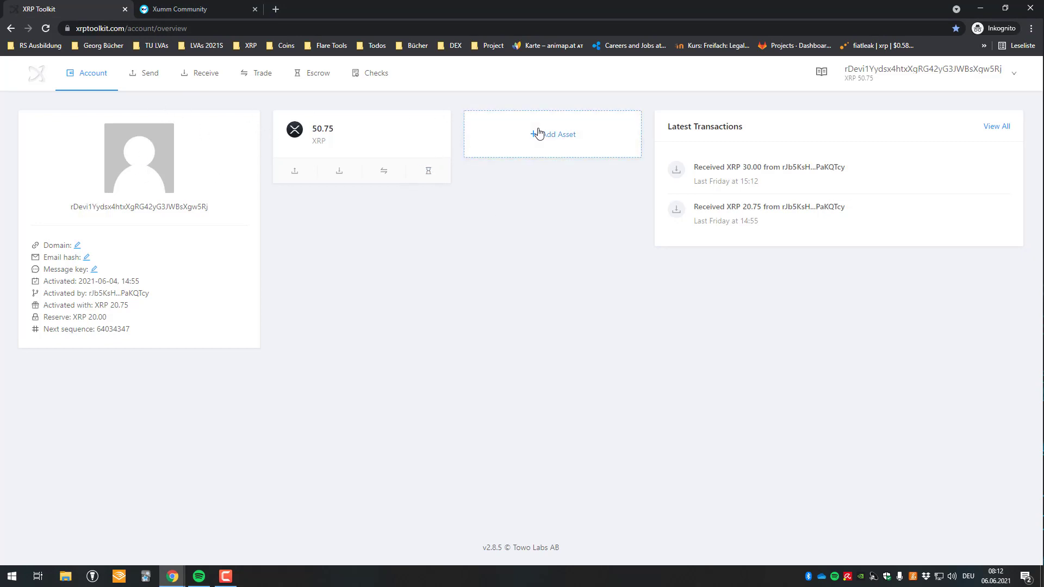
Add a new trusted asset, choosing USD (Bitstamp) from the list and keeping the 100000000 limit.
left_click(544, 137)
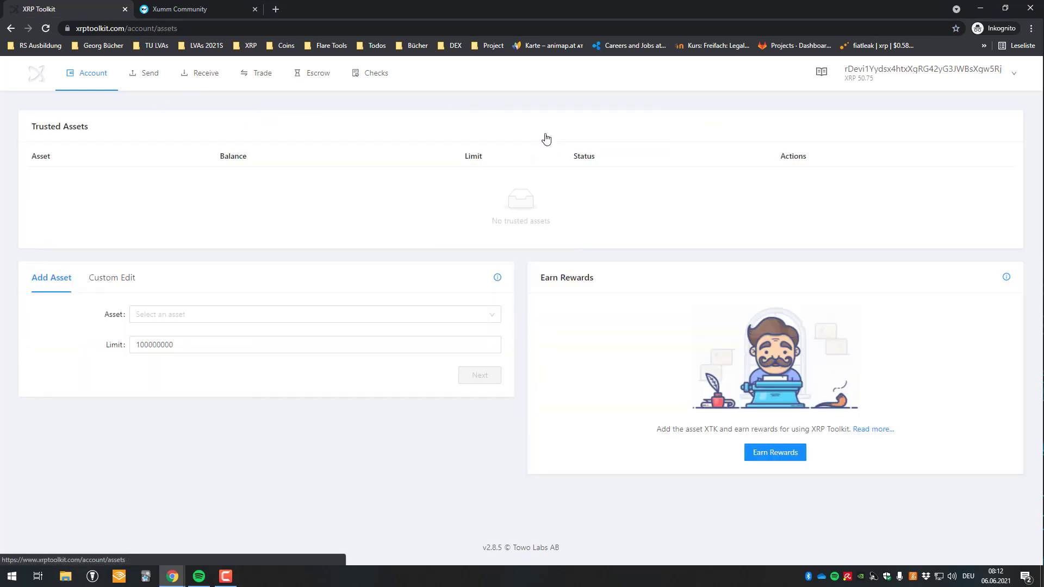
left_click(196, 318)
scroll(217, 381, "down", 3)
scroll(227, 380, "up", 2)
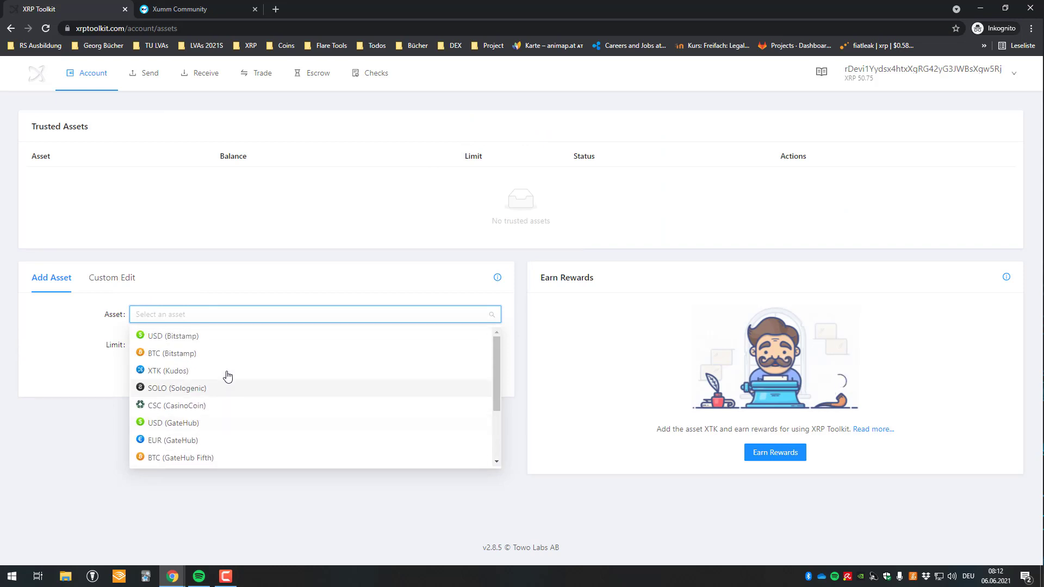
scroll(220, 391, "down", 2)
scroll(212, 375, "up", 2)
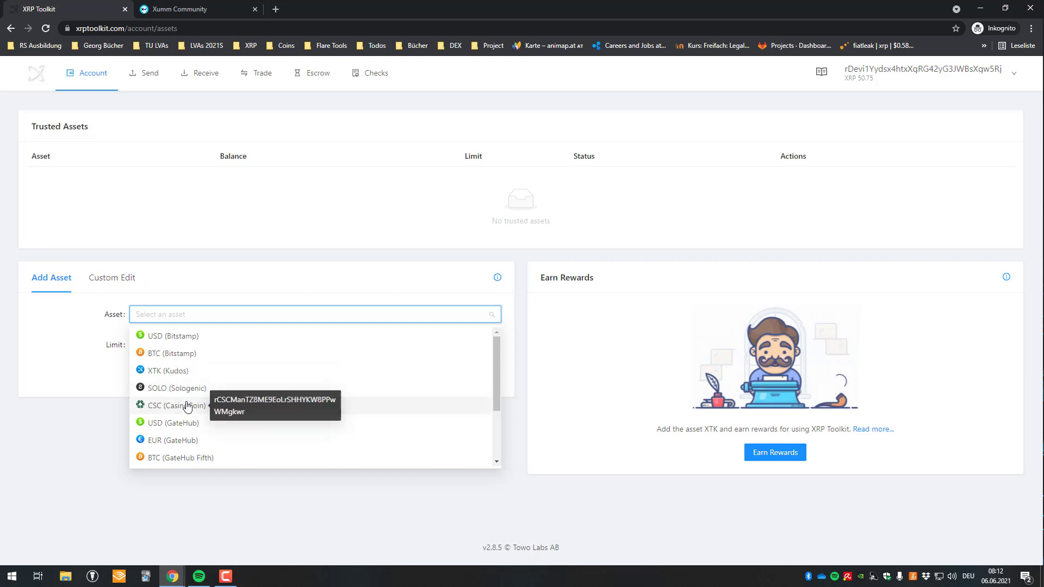
scroll(189, 400, "down", 2)
scroll(187, 392, "up", 2)
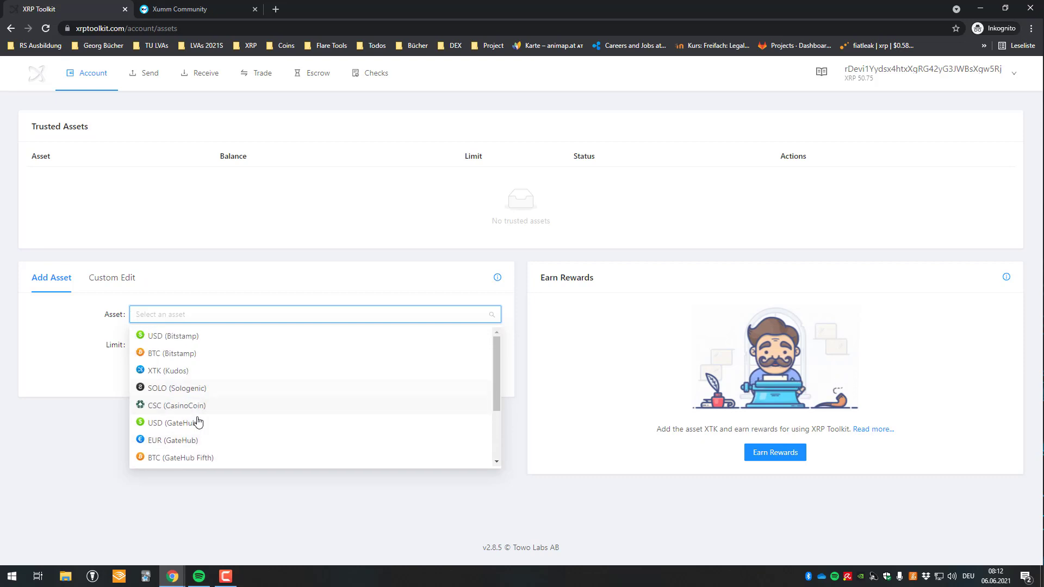
left_click(183, 340)
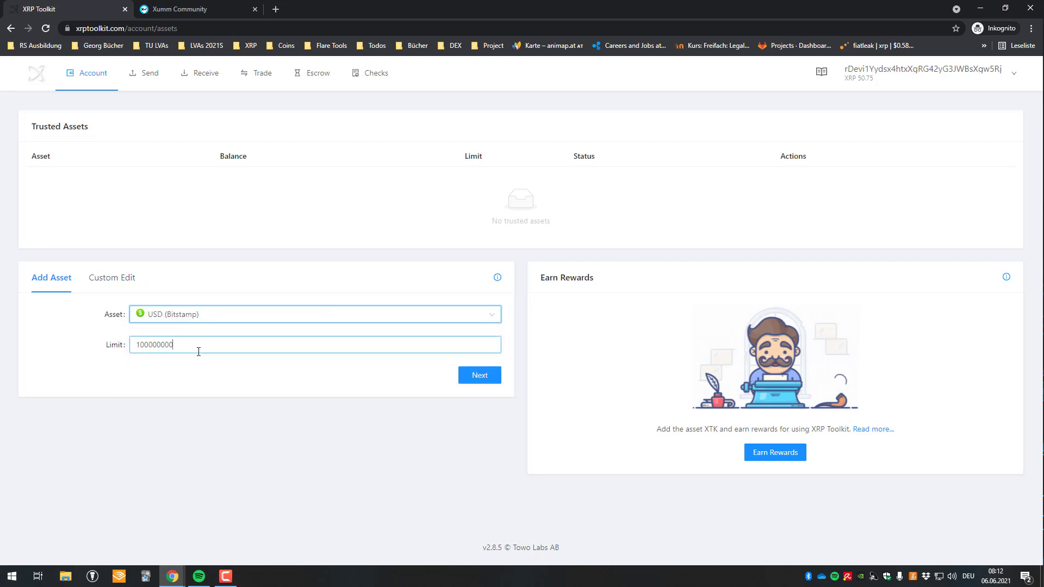
left_click(144, 346)
Submit the USD (Bitstamp) trust line with the 100000000 limit for approval in Xumm.
left_click(478, 375)
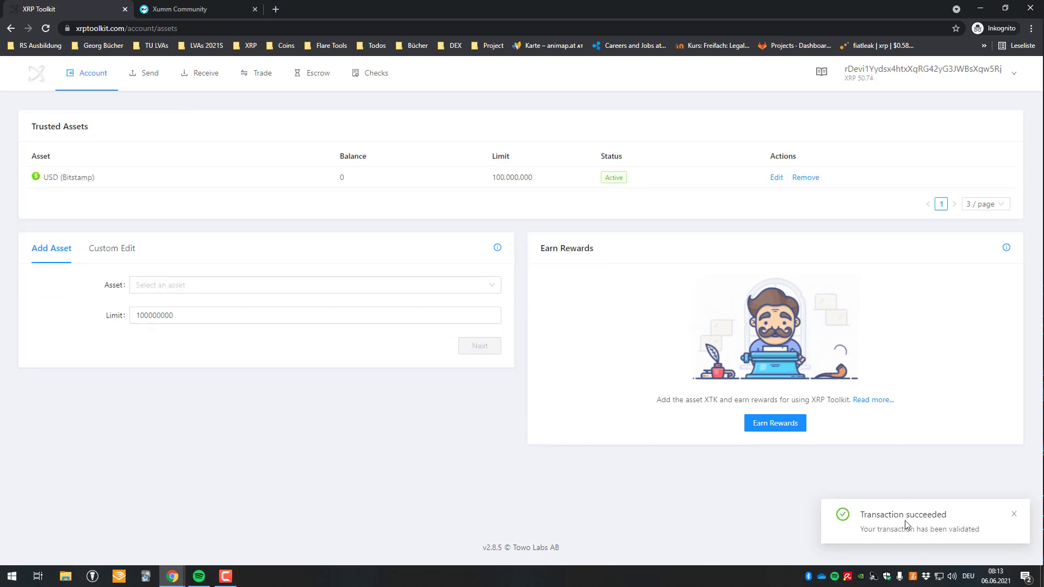
Return to the account overview and open the Receive page from the USD card.
left_click(84, 77)
left_click_drag(585, 144, 504, 129)
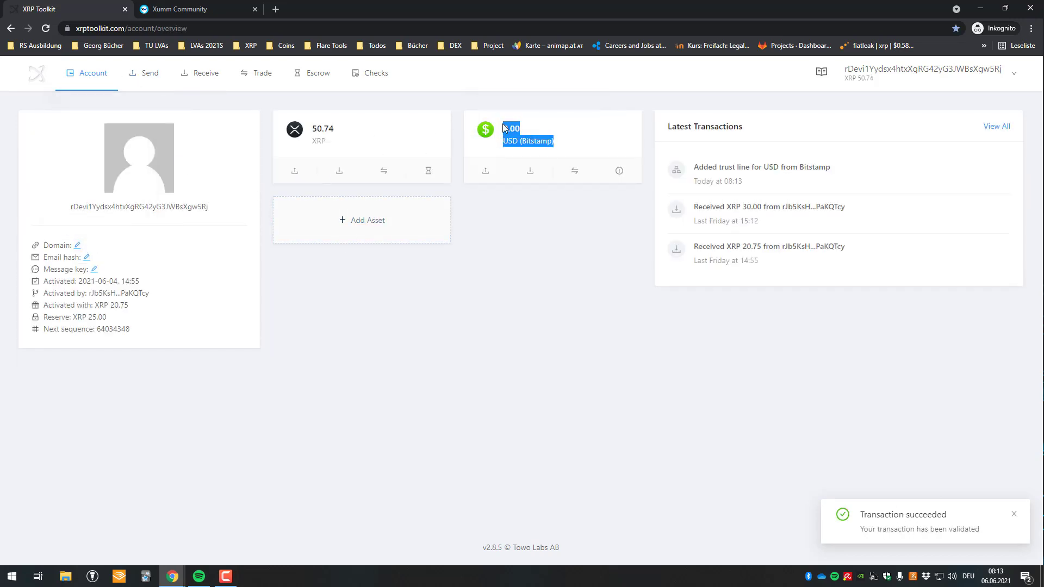
left_click(541, 125)
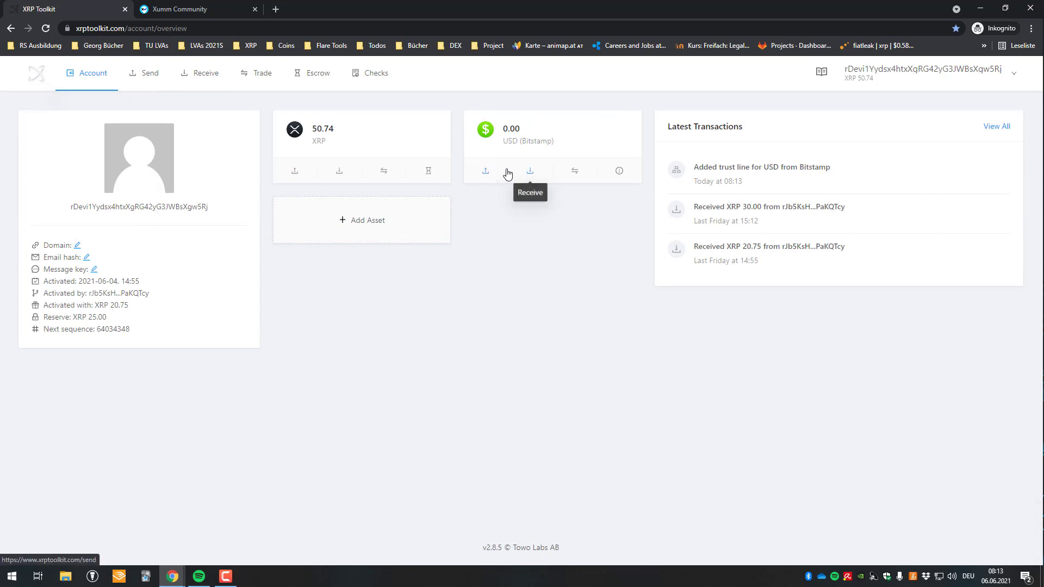
mouse_move(555, 147)
left_click(530, 170)
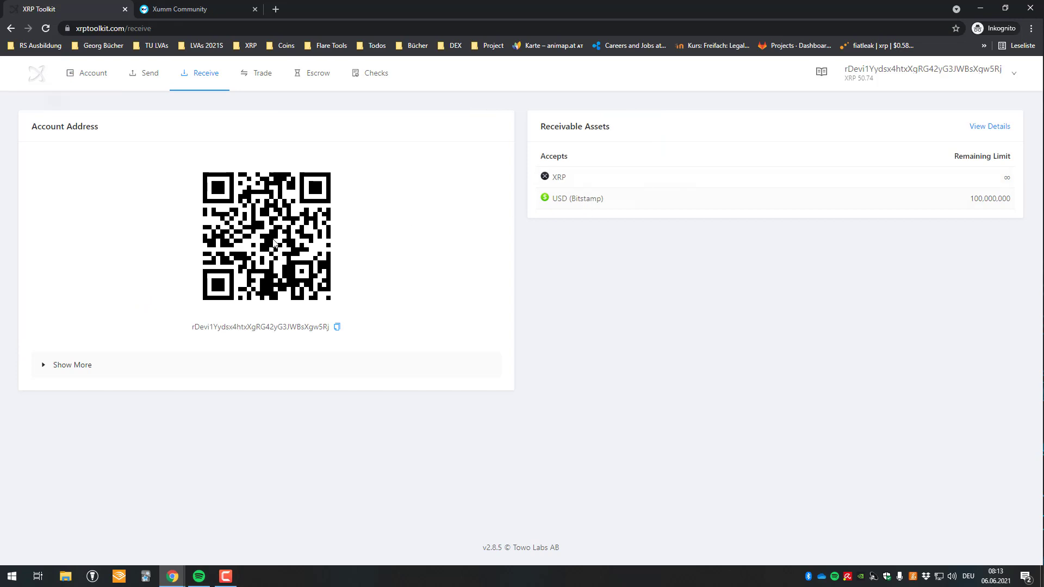
Review the account address and expand Show More to see extra options like Disallow XRP.
left_click_drag(359, 356, 356, 330)
left_click(263, 368)
left_click(263, 370)
left_click(301, 373)
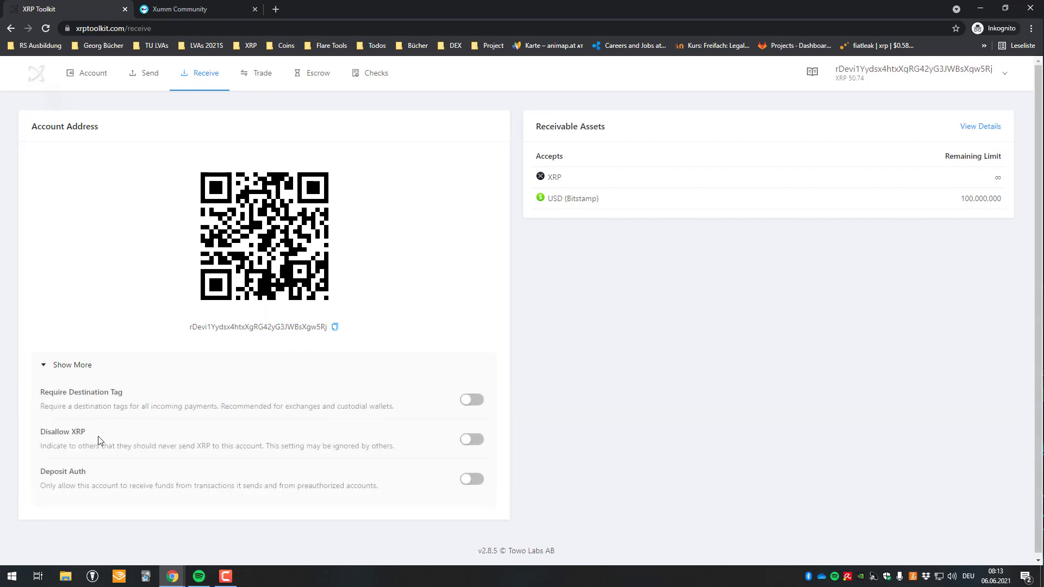
left_click_drag(380, 454, 60, 433)
left_click(146, 441)
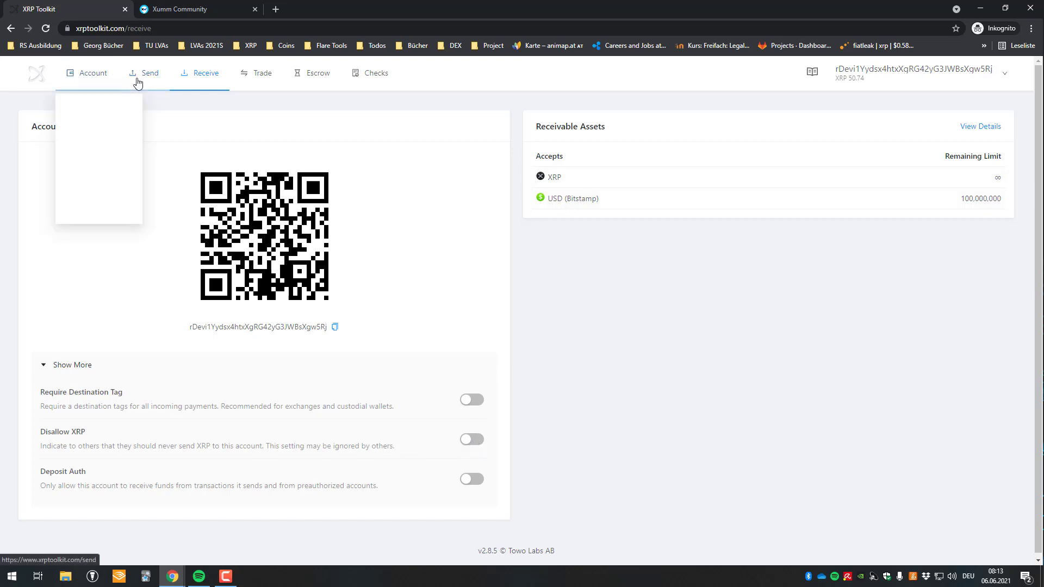
key("ctrl+a")
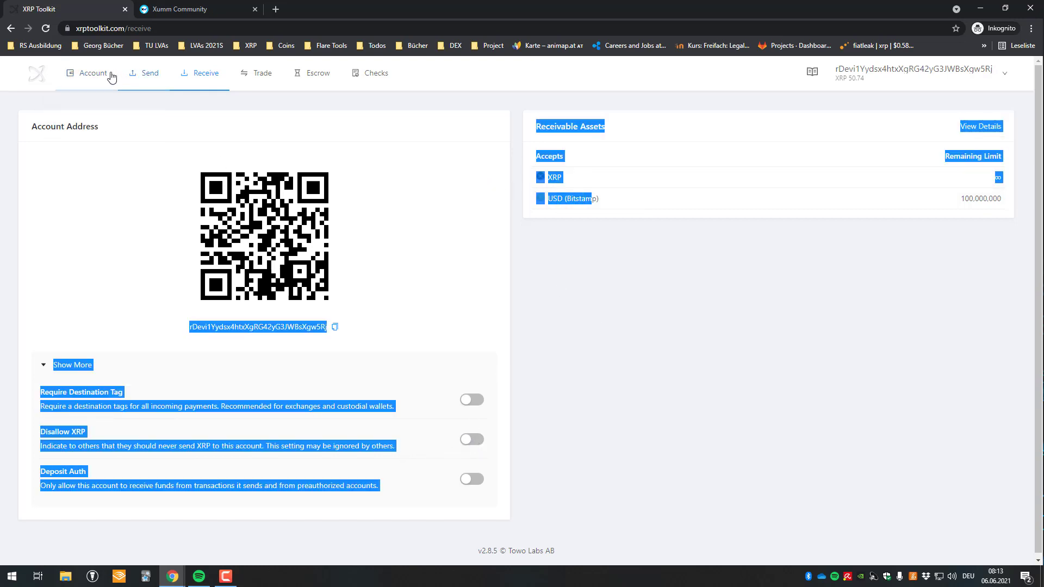
From the account overview, open the USD card's trusted assets and remove the USD (Bitstamp) trust line.
left_click(108, 76)
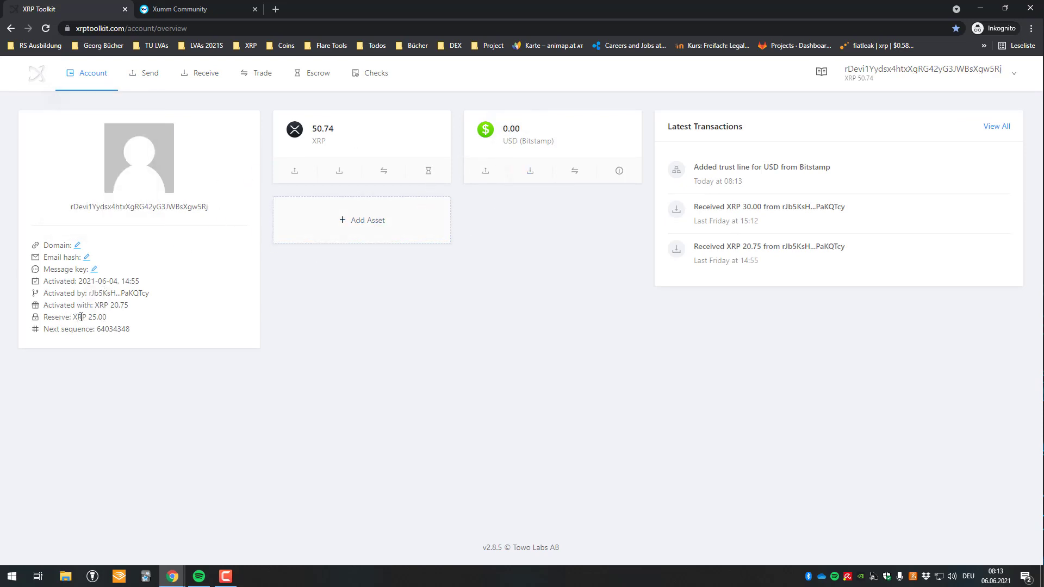
left_click_drag(88, 317, 110, 318)
left_click_drag(590, 146, 489, 125)
left_click(530, 224)
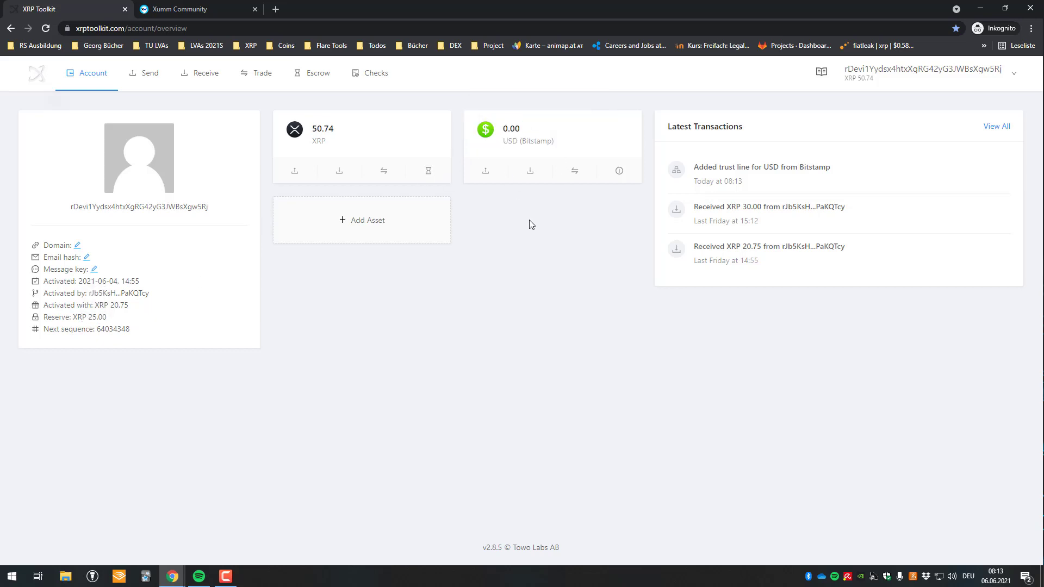
left_click(620, 173)
left_click(808, 179)
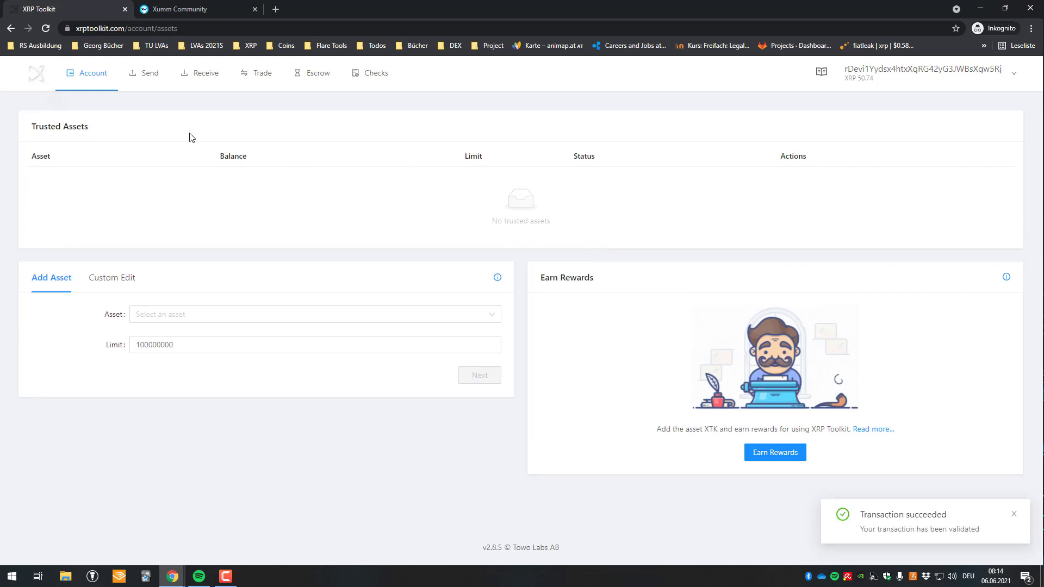
Start adding a trusted asset, open the asset list, then close it without choosing anything.
mouse_move(93, 73)
left_click(90, 105)
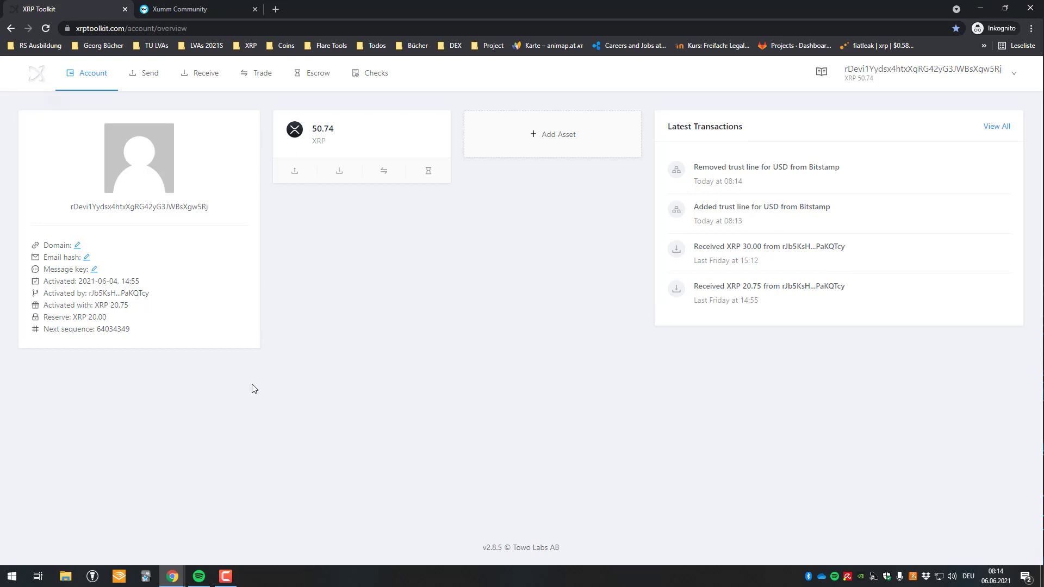
left_click(542, 148)
left_click(212, 313)
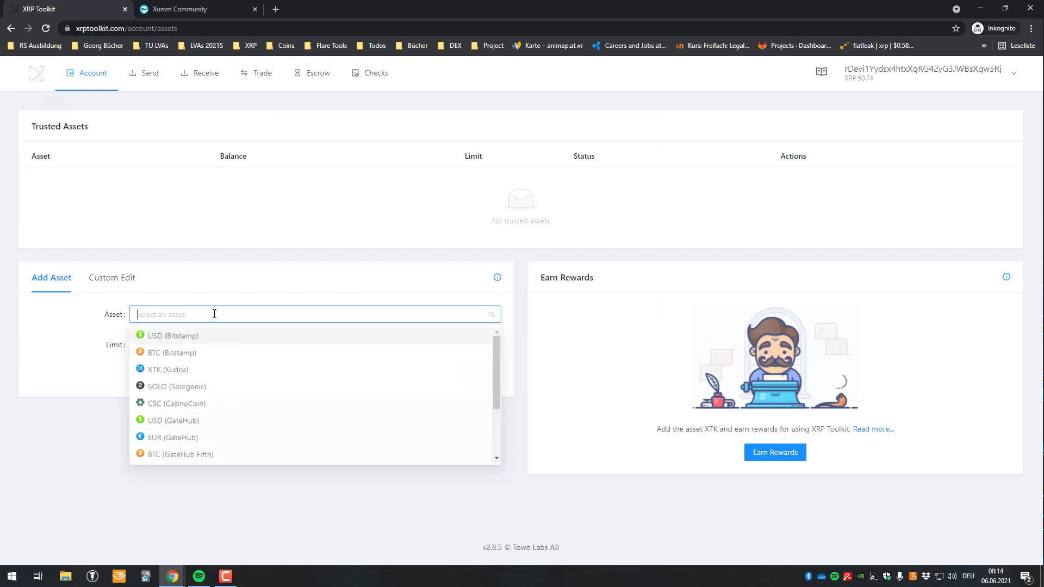
scroll(185, 408, "down", 3)
left_click(196, 111)
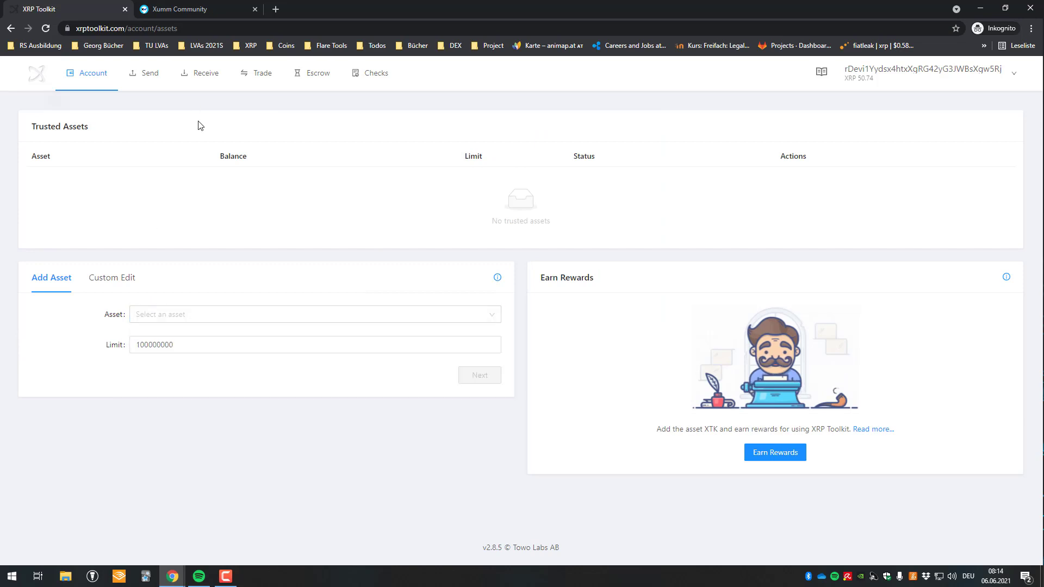
Switch to Xumm Community and move between its XRPL Tools and XRPL Tokens pages.
left_click(169, 9)
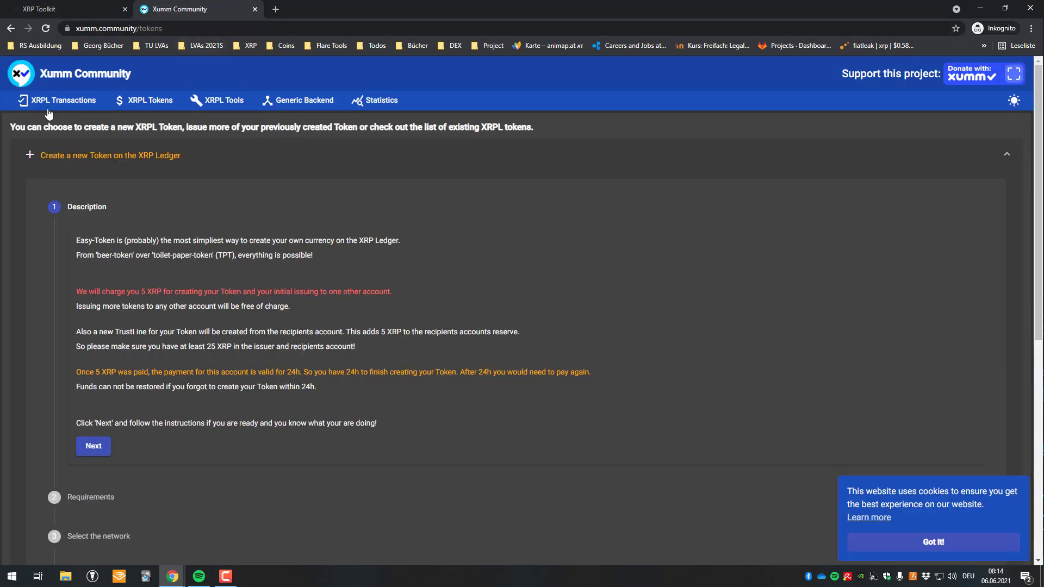
left_click(220, 100)
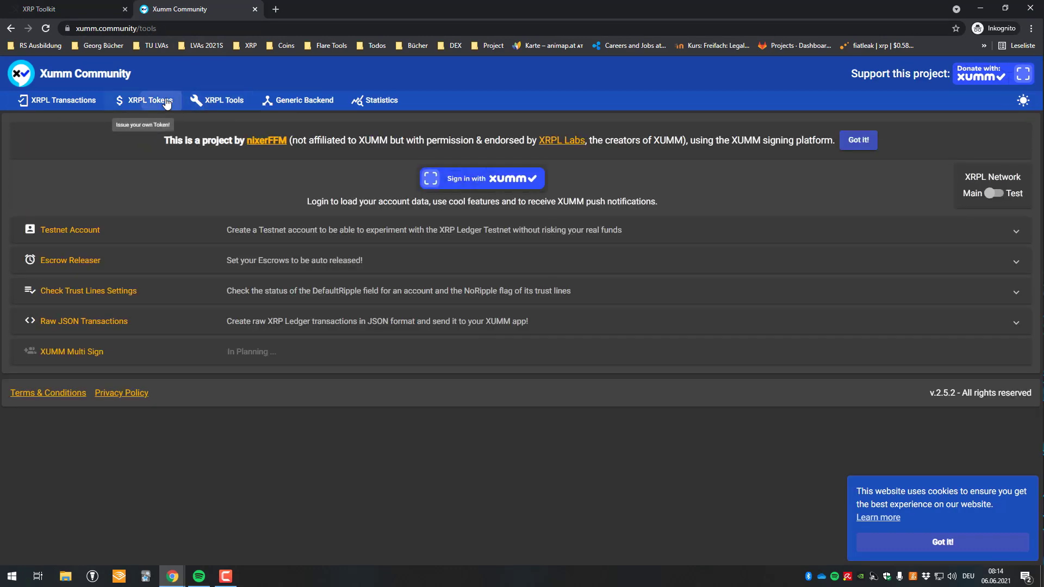
left_click(167, 102)
key("ctrl+Tab")
left_click(175, 9)
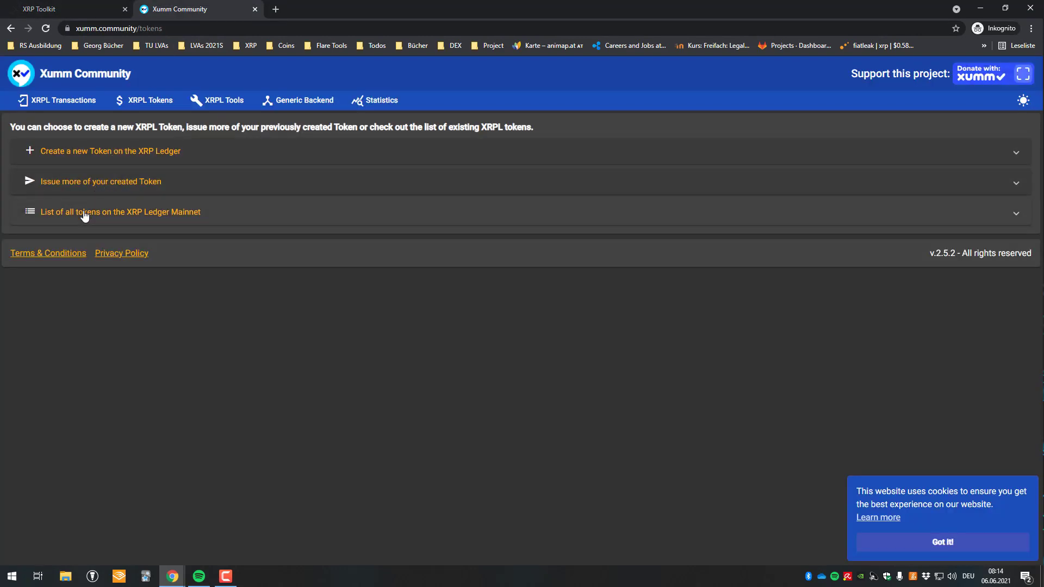
Preview the Trust Set (TrustLines) form under XRPL Transactions, including its issuer address field, then open XRPL Tools.
left_click(89, 104)
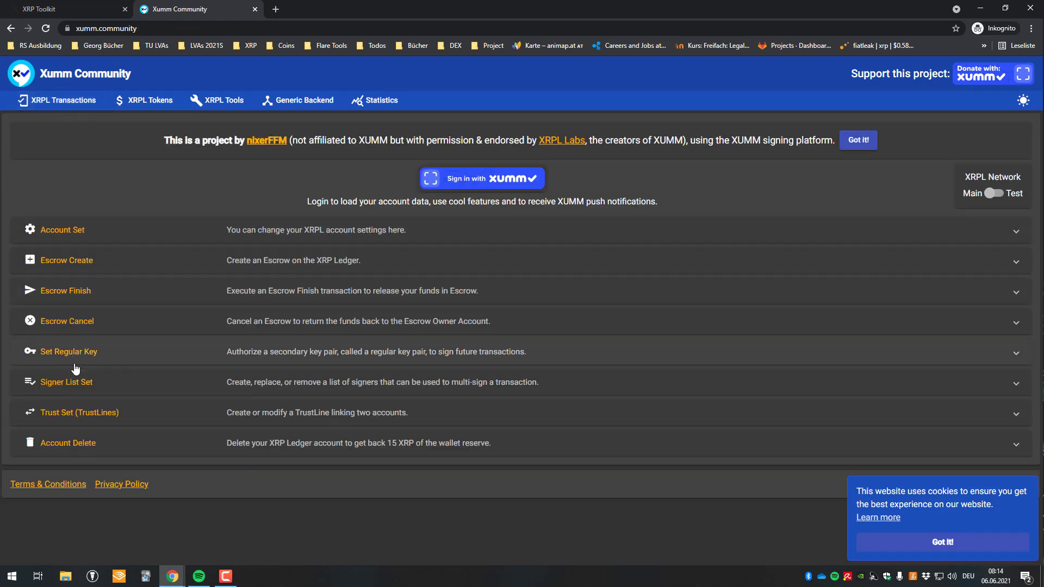
left_click(79, 413)
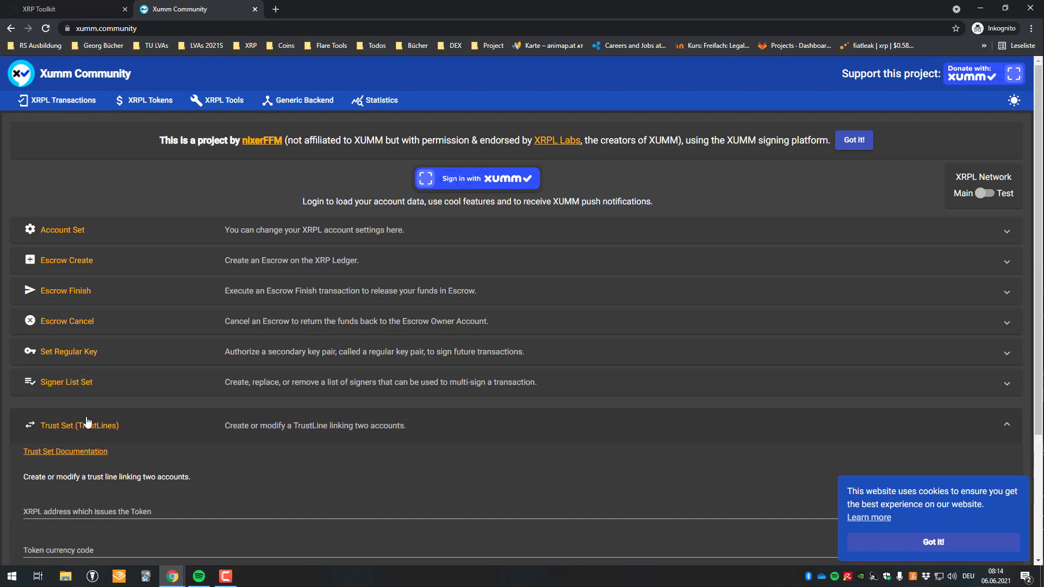
scroll(112, 378, "down", 3)
left_click(102, 351)
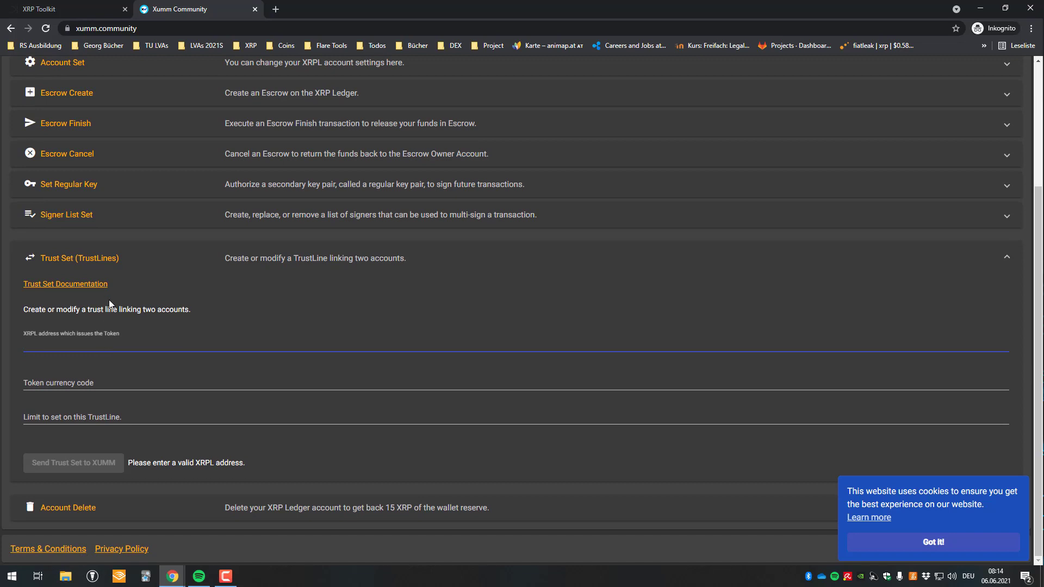
scroll(168, 161, "up", 3)
left_click(207, 108)
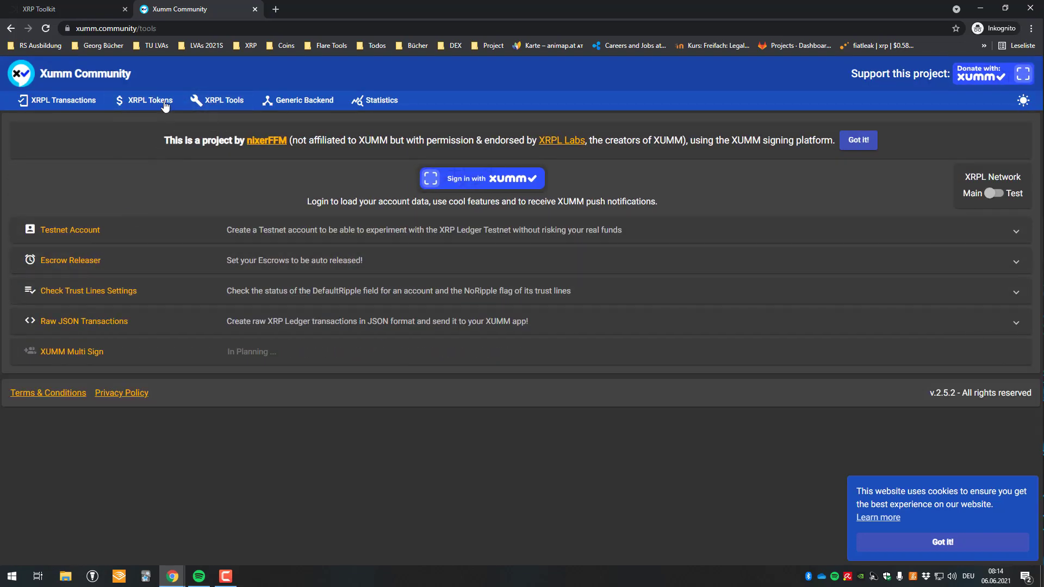
Expand the Mainnet token list and browse it, highlighting the BTC, CNY and JPY currency codes.
left_click(146, 100)
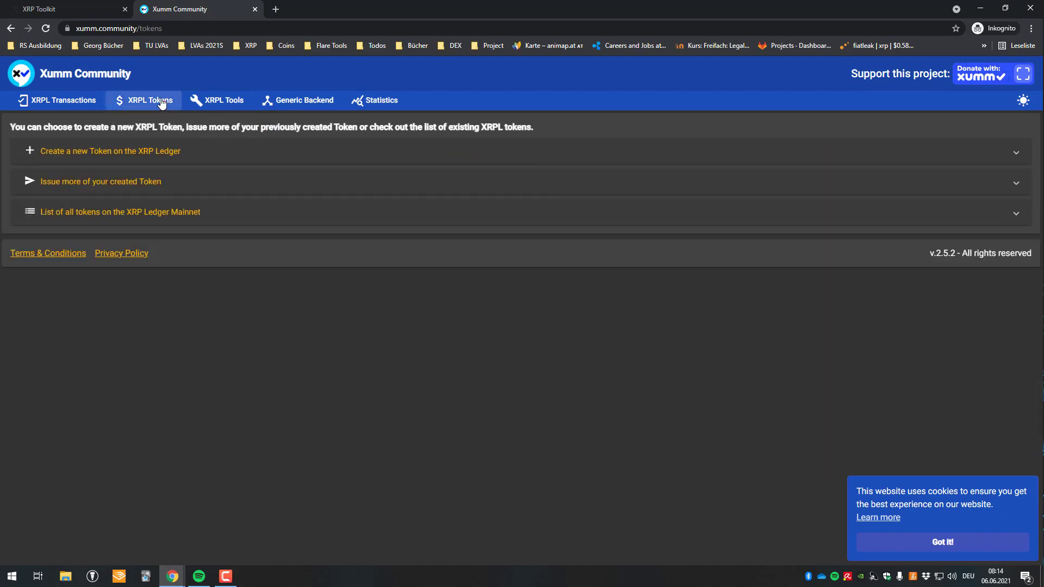
left_click(107, 217)
scroll(299, 383, "down", 6)
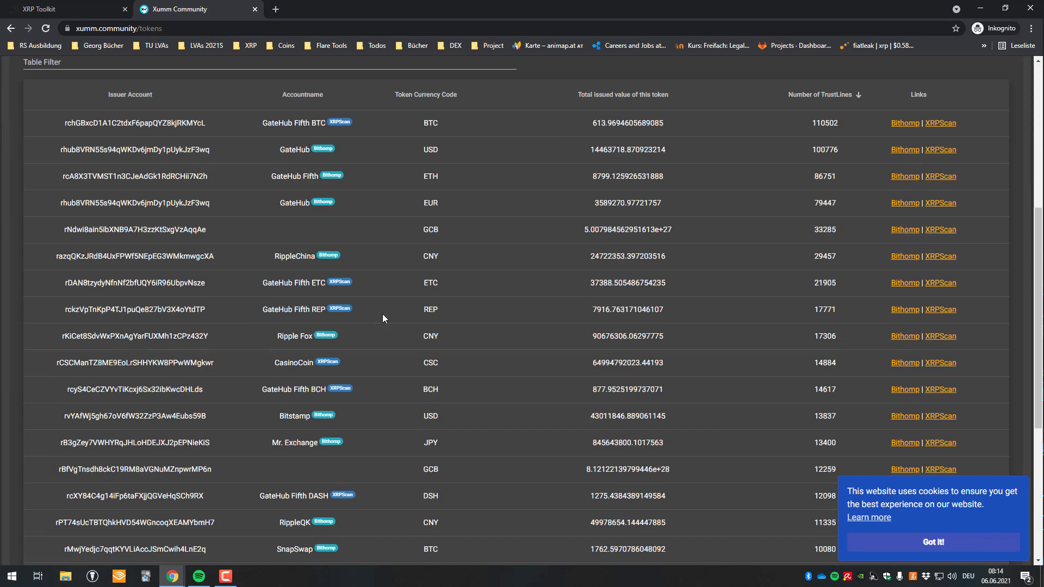
scroll(440, 270, "up", 5)
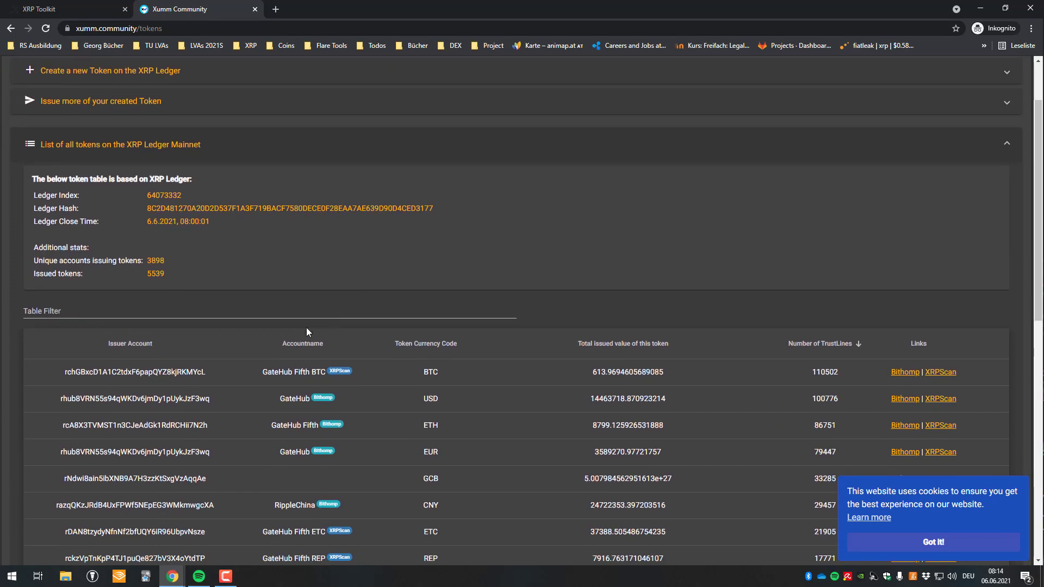
double_click(315, 372)
scroll(326, 365, "down", 5)
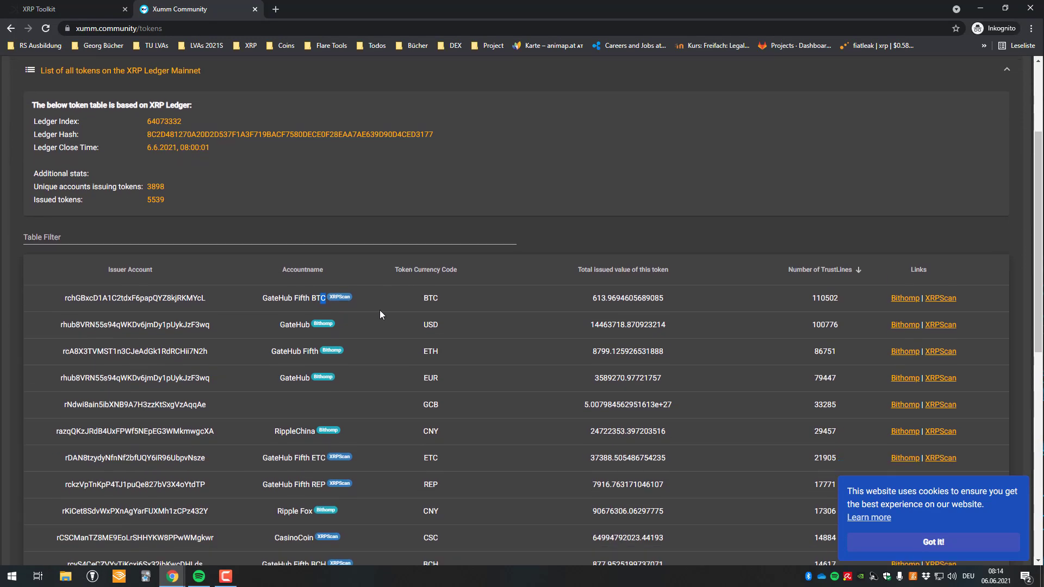
left_click_drag(274, 233, 314, 233)
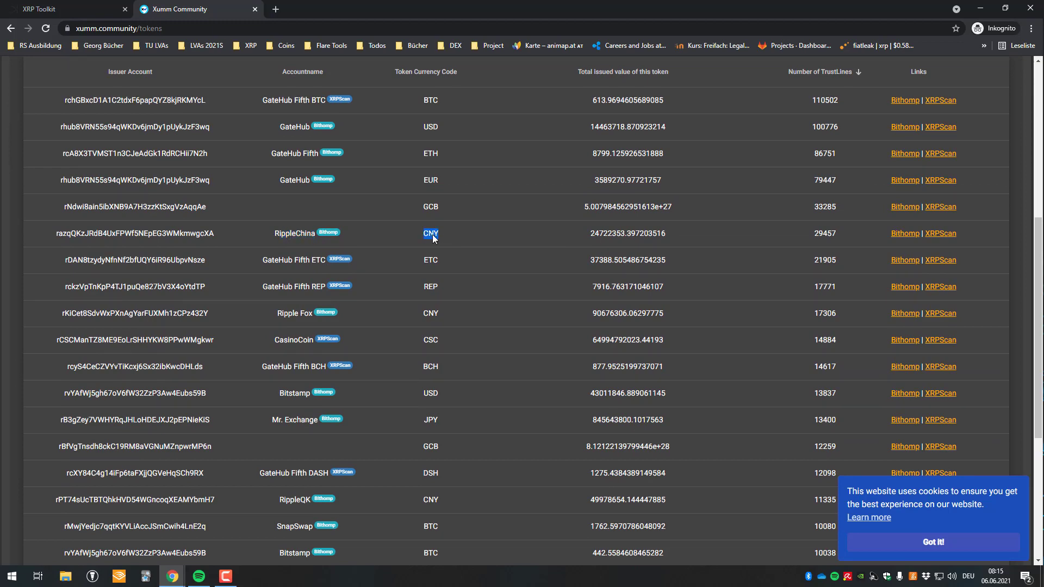
scroll(347, 326, "down", 3)
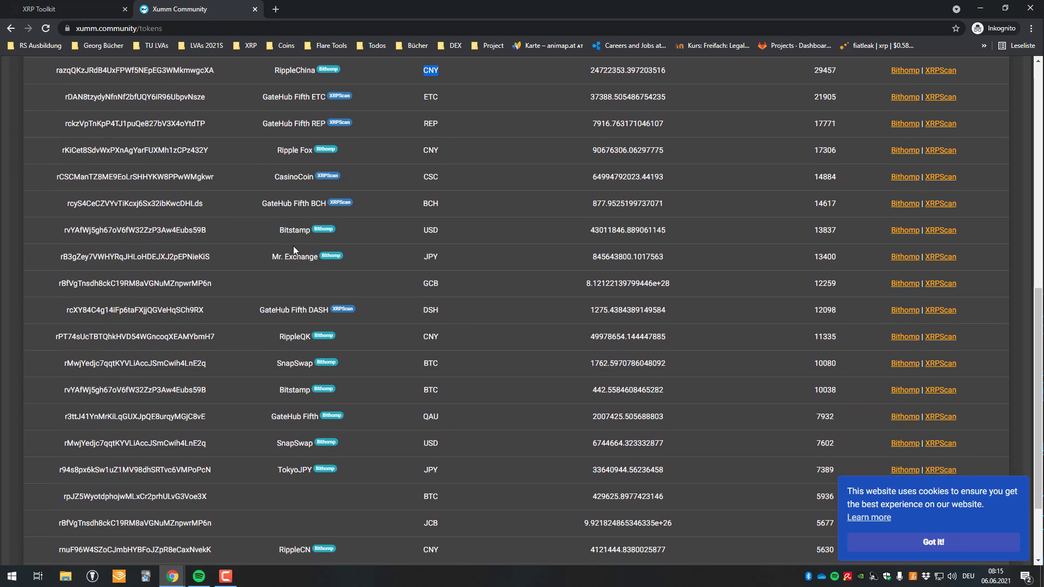
scroll(296, 231, "down", 1)
left_click_drag(273, 202, 403, 202)
left_click(435, 201)
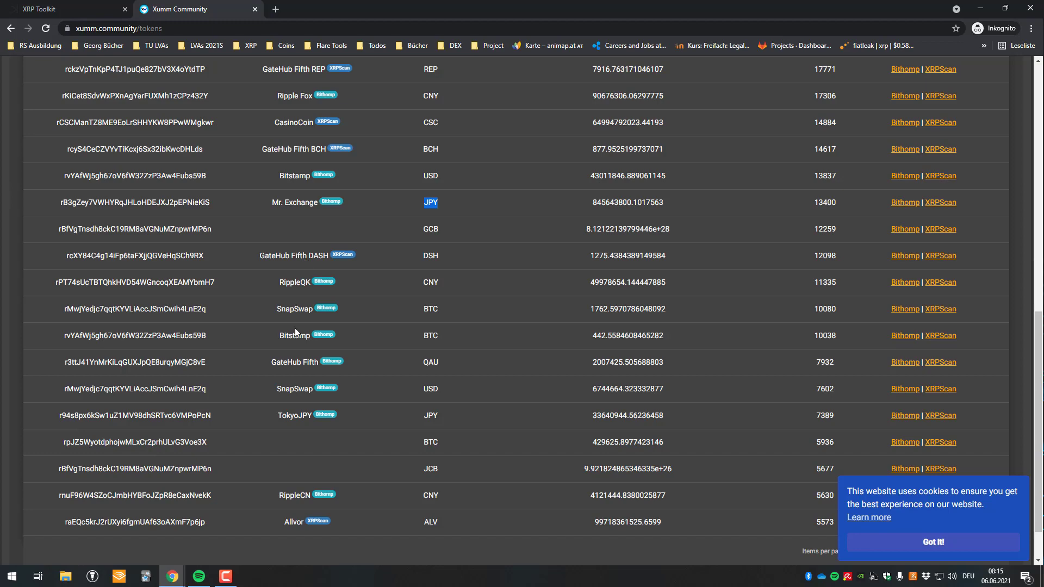
scroll(288, 302, "down", 1)
scroll(413, 190, "up", 1)
Search 'japanese yen' in a new tab, then highlight SnapSwap USD and the GateHub Fifth DASH issuer.
key("ctrl+t")
type("japanese ye")
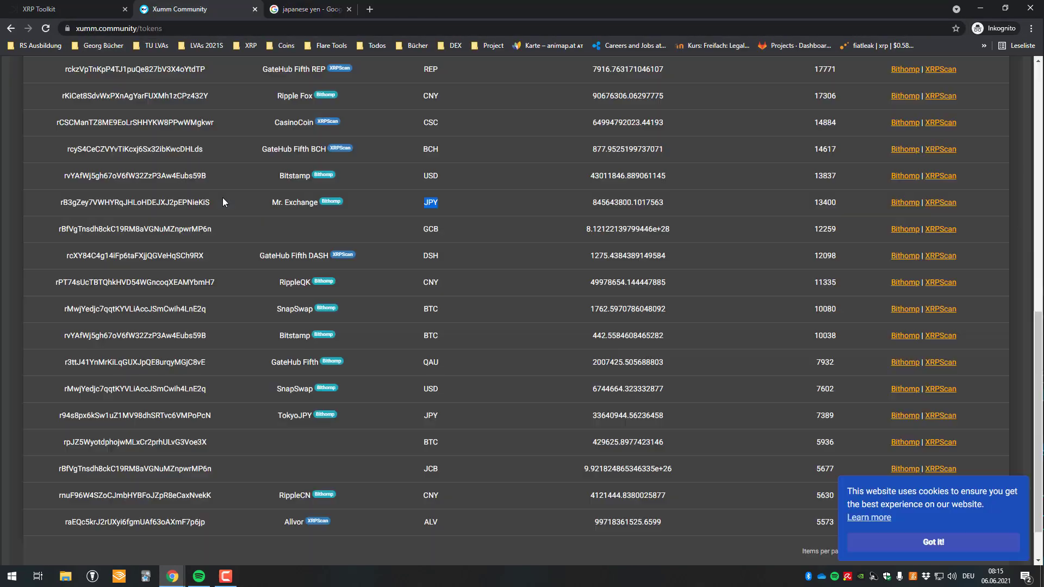
scroll(183, 311, "down", 1)
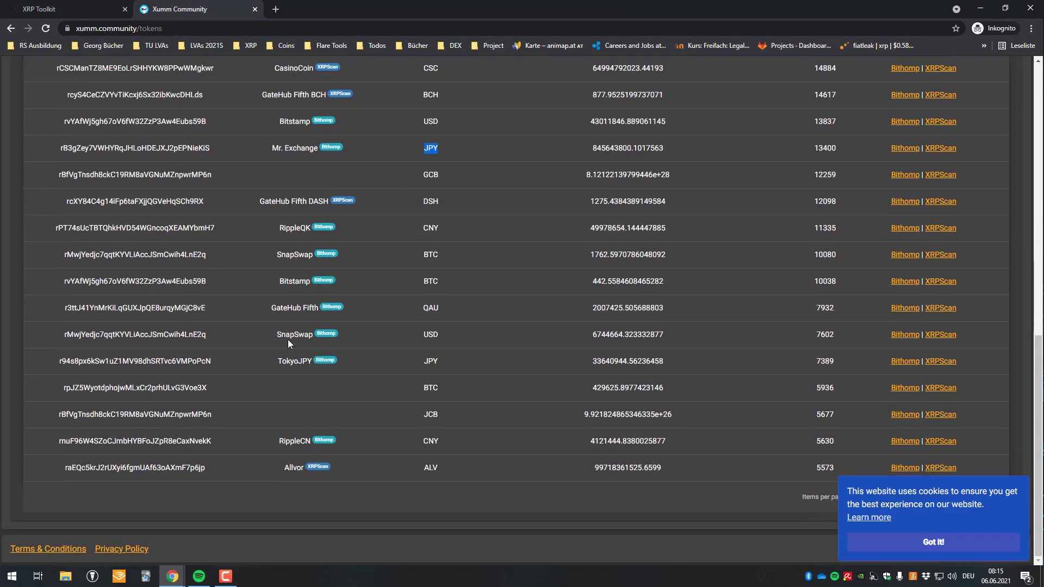
left_click_drag(288, 337, 279, 337)
left_click_drag(422, 336, 436, 336)
scroll(510, 410, "up", 10)
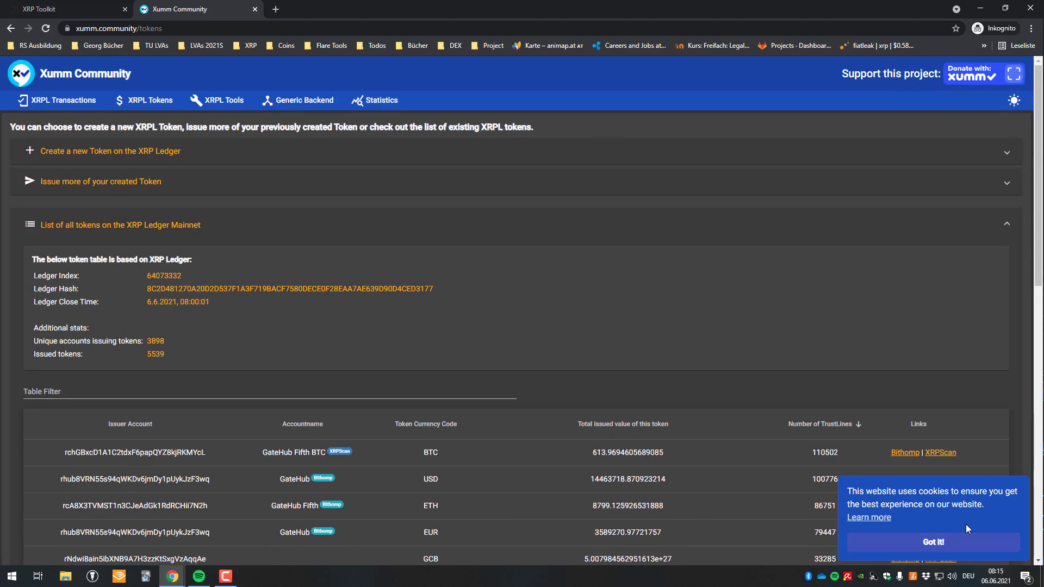
scroll(550, 408, "down", 12)
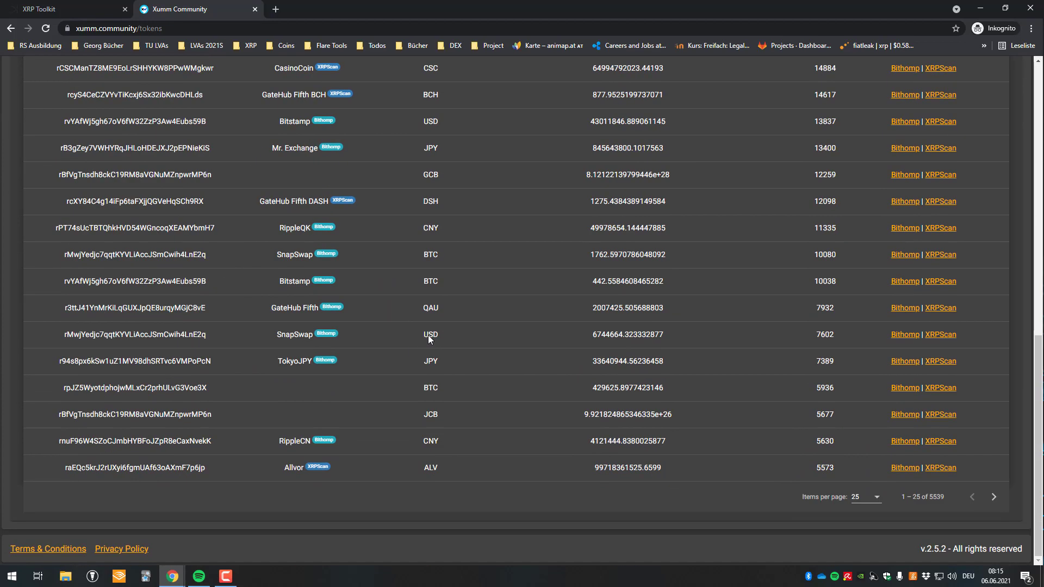
scroll(381, 326, "up", 2)
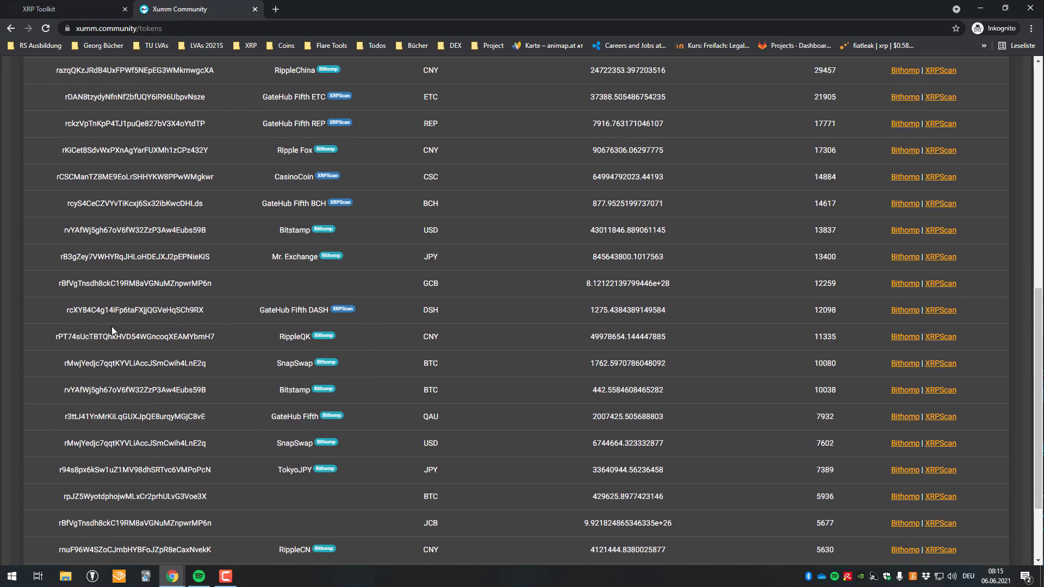
double_click(114, 310)
scroll(250, 187, "up", 15)
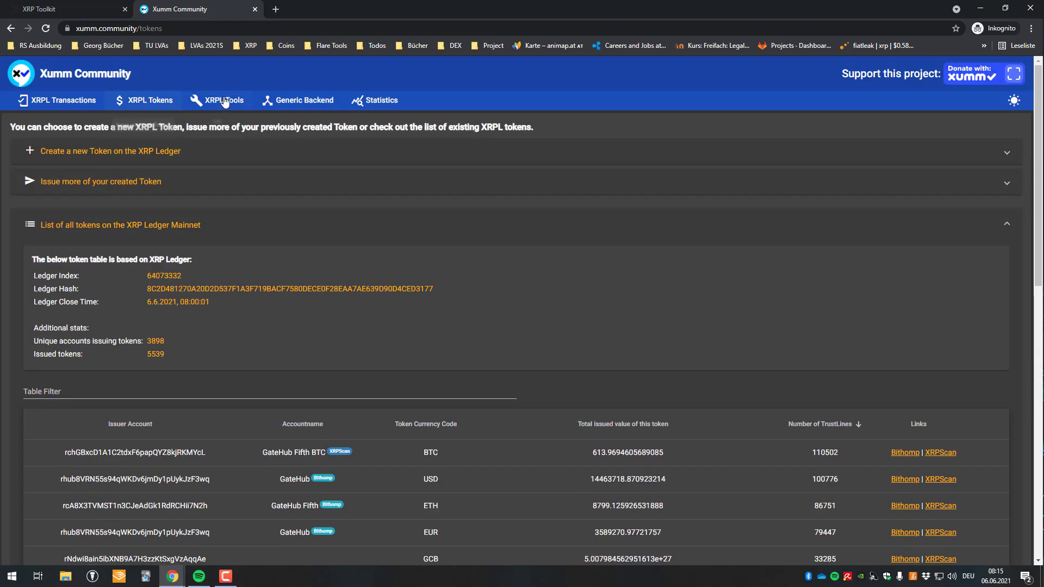
Expand Trust Set (TrustLines), step through its issuer address, currency code and limit fields, then return to XRP Toolkit.
left_click(60, 100)
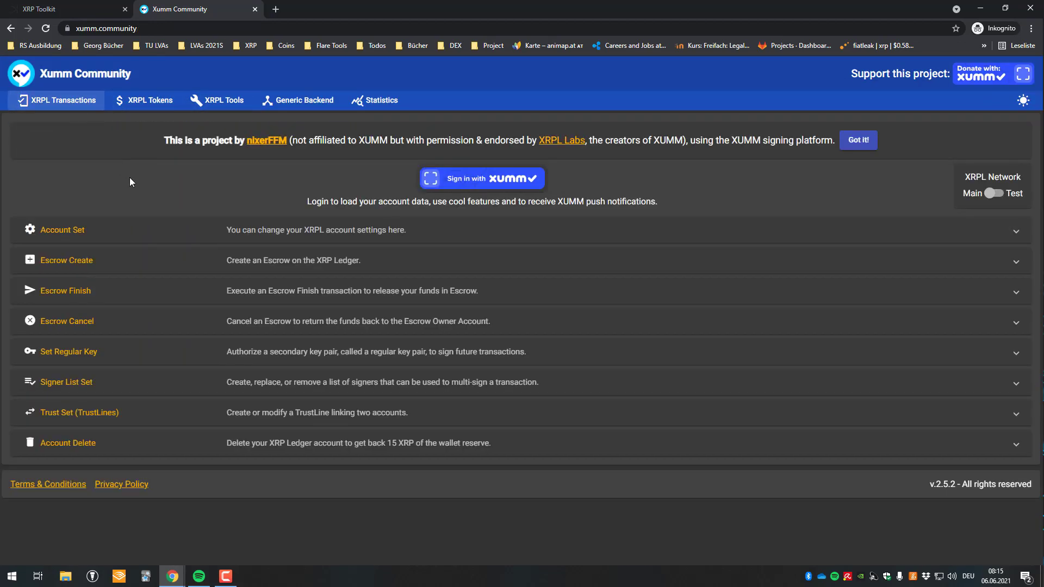
left_click(111, 412)
scroll(108, 380, "down", 3)
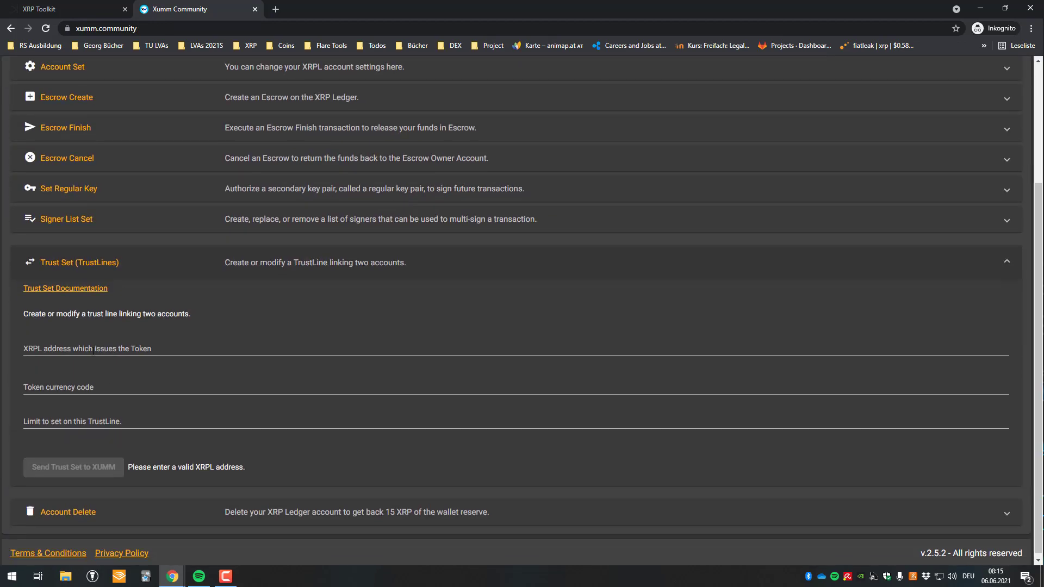
left_click(93, 349)
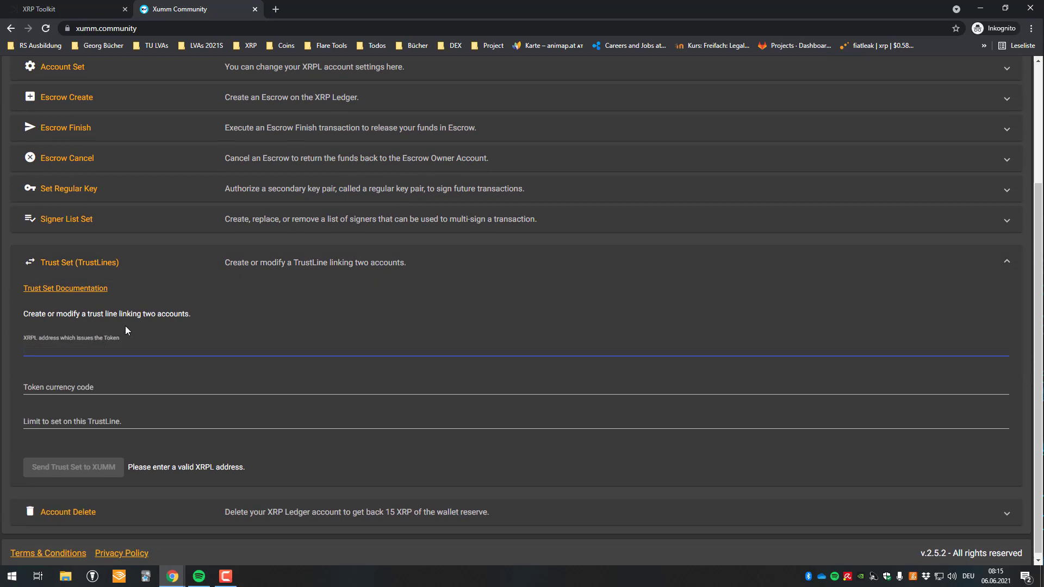
left_click(75, 382)
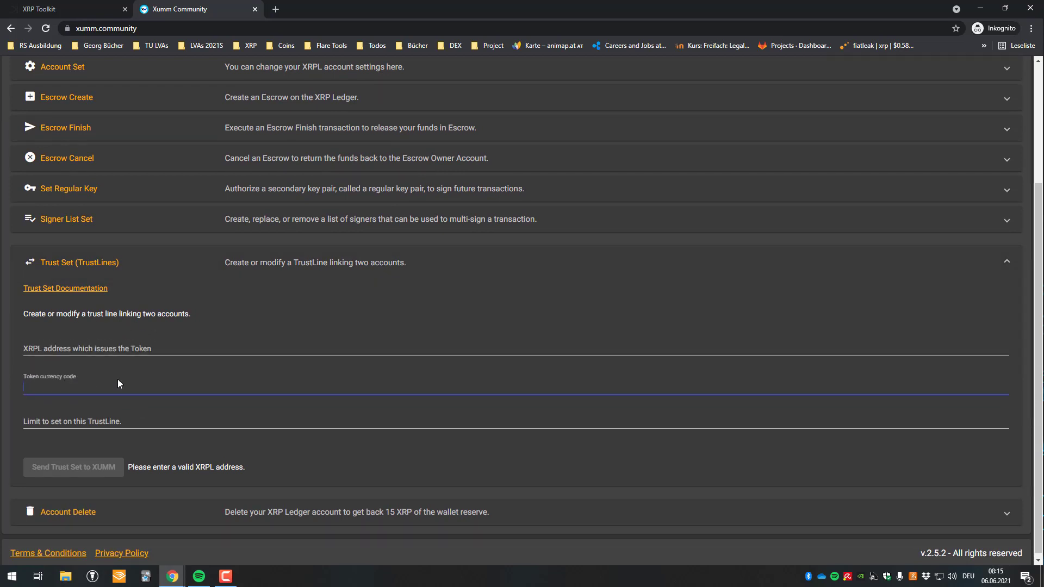
left_click(106, 421)
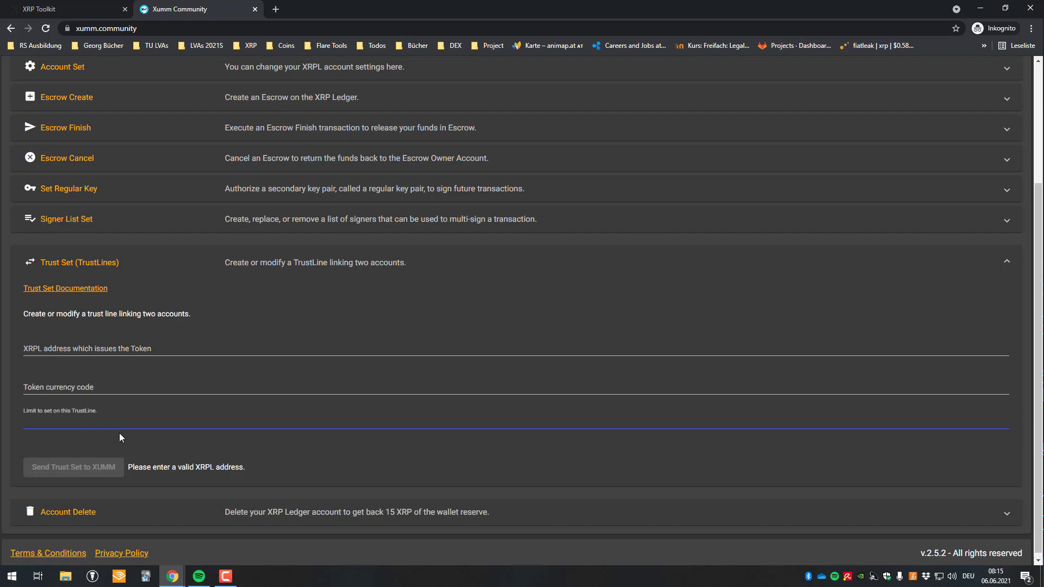
scroll(101, 462, "up", 10)
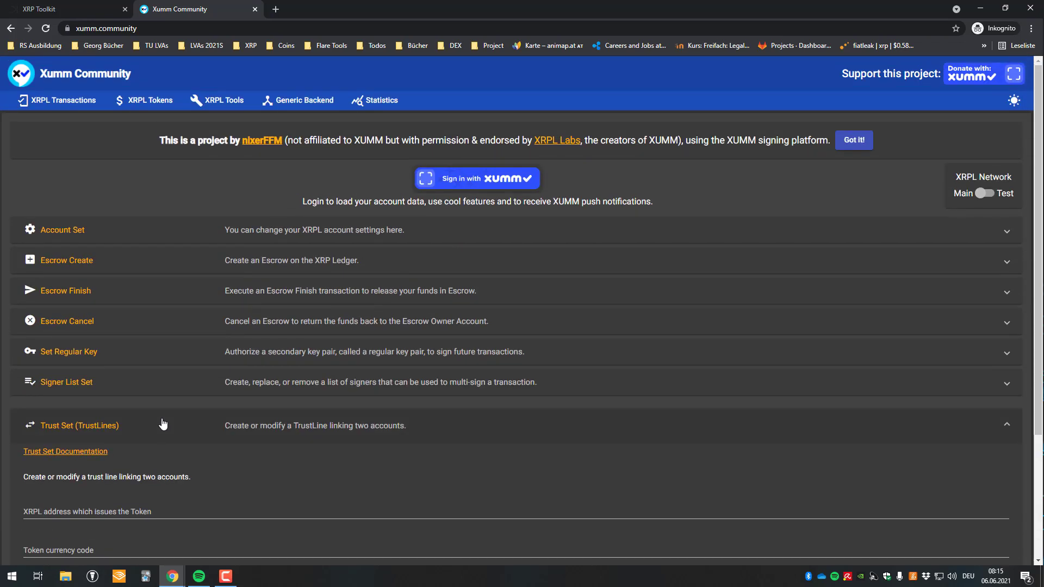
left_click(96, 8)
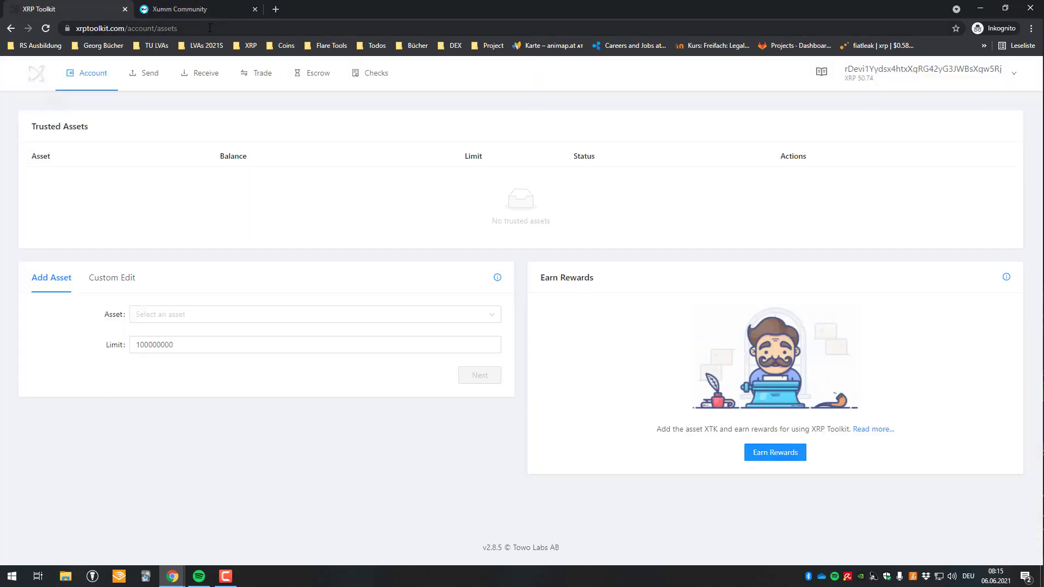